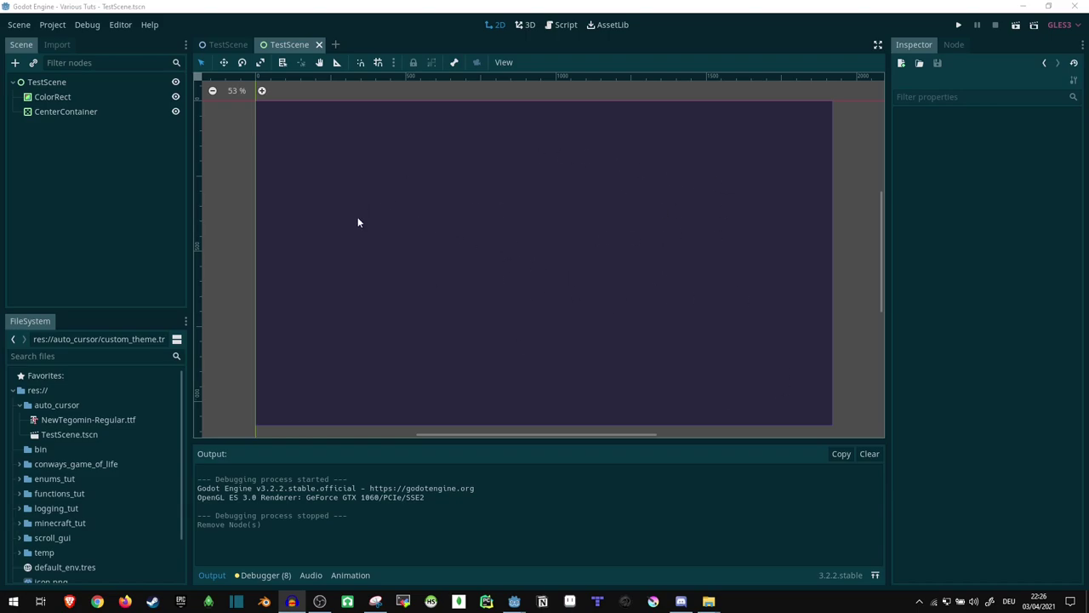
Add a LineEdit child node under CenterContainer.
{"action": "right_click", "coordinate": [67, 111]}
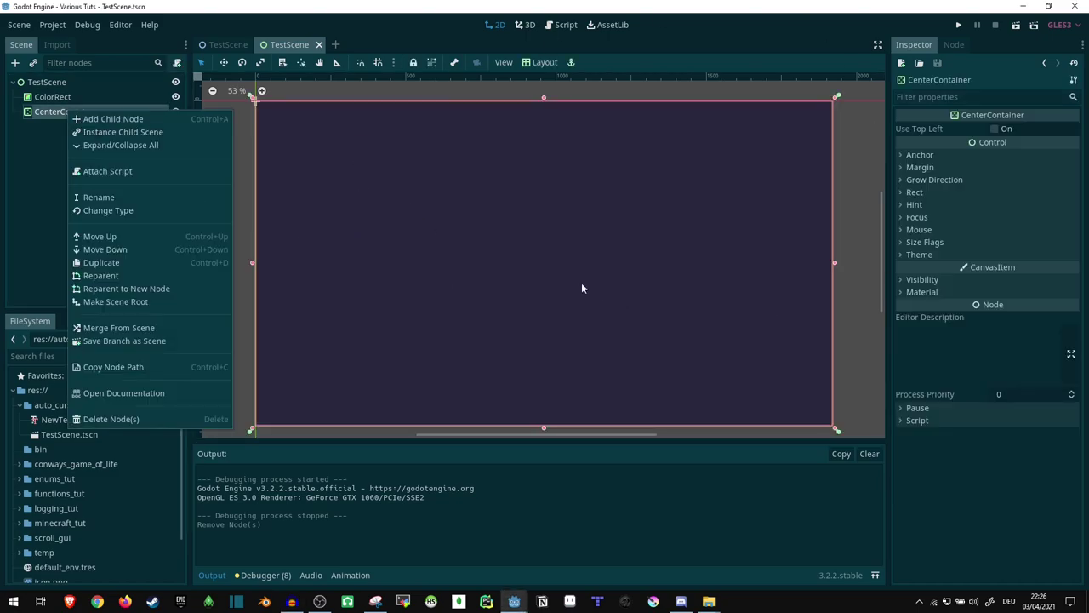
{"action": "left_click", "coordinate": [125, 119]}
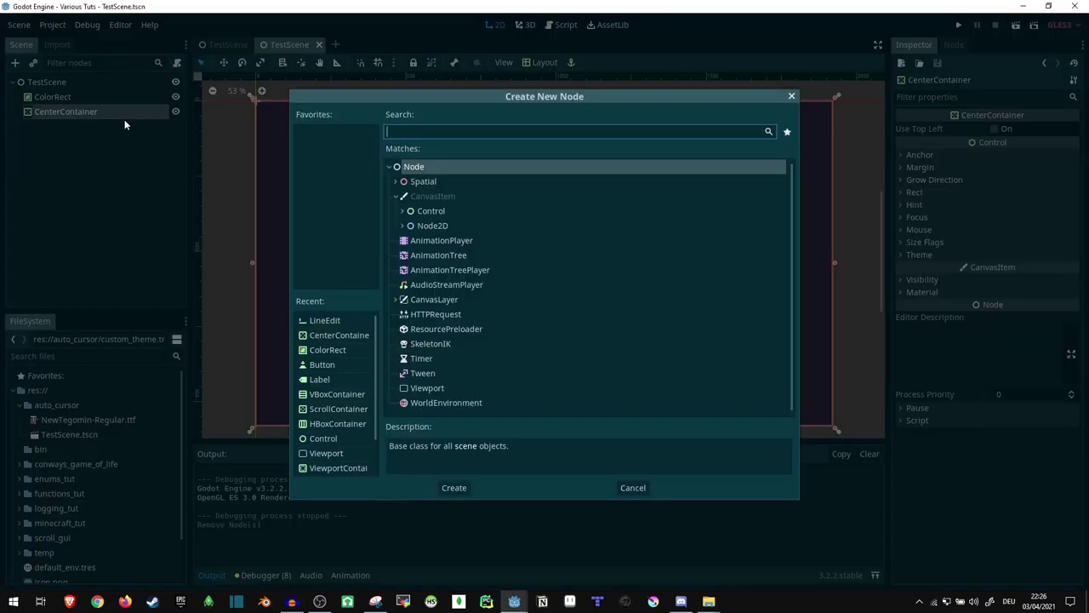
{"action": "type", "text": "linee"}
{"action": "key", "text": "Return"}
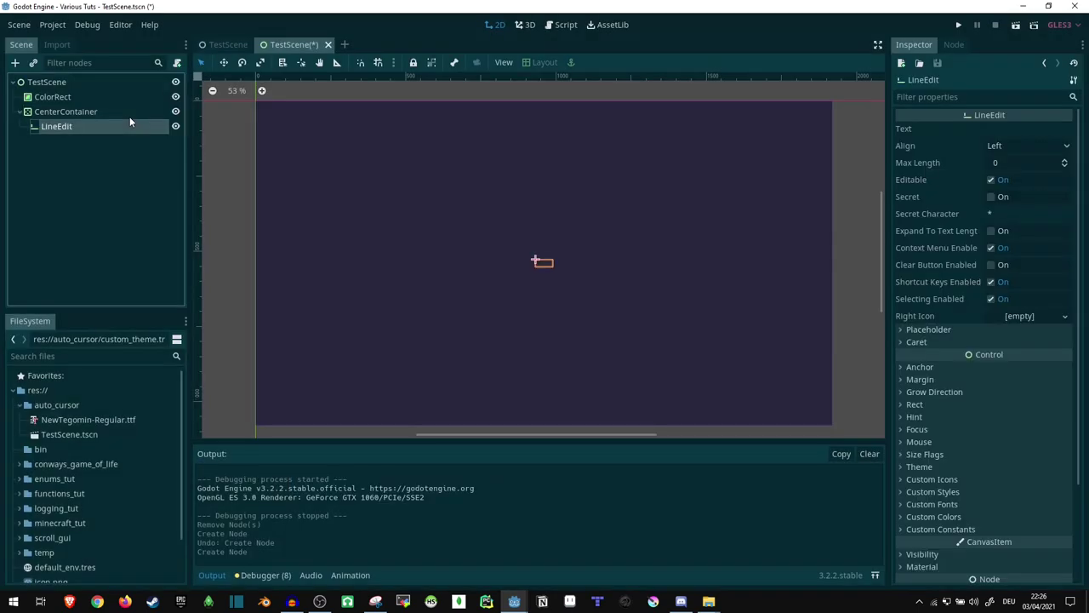
Set the LineEdit's Text to 'Anonymous' and turn on Expand To Text Length.
{"action": "left_click", "coordinate": [1000, 129]}
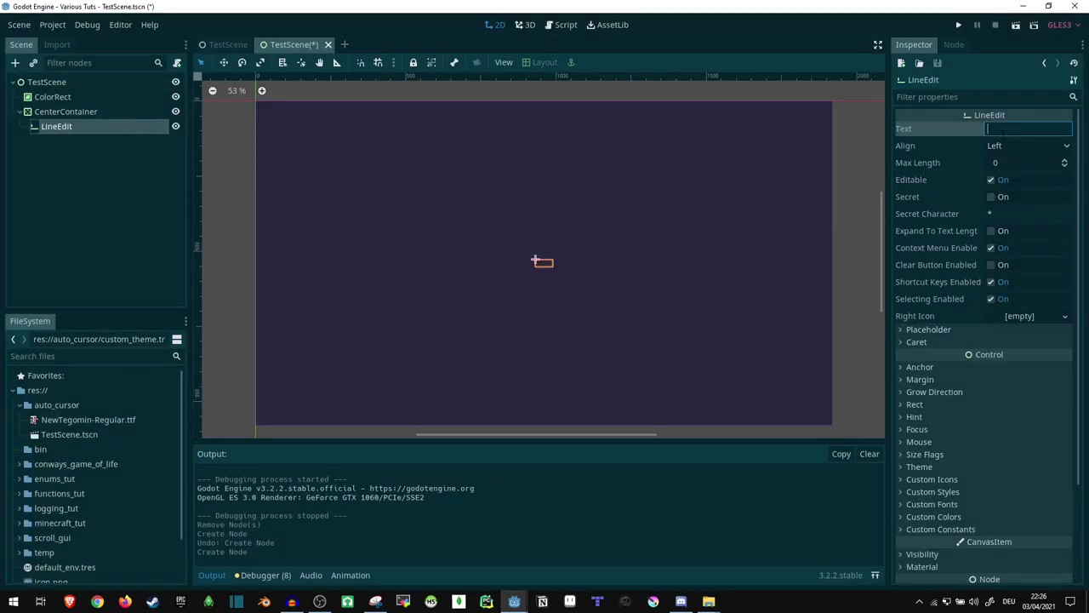
{"action": "type", "text": "A"}
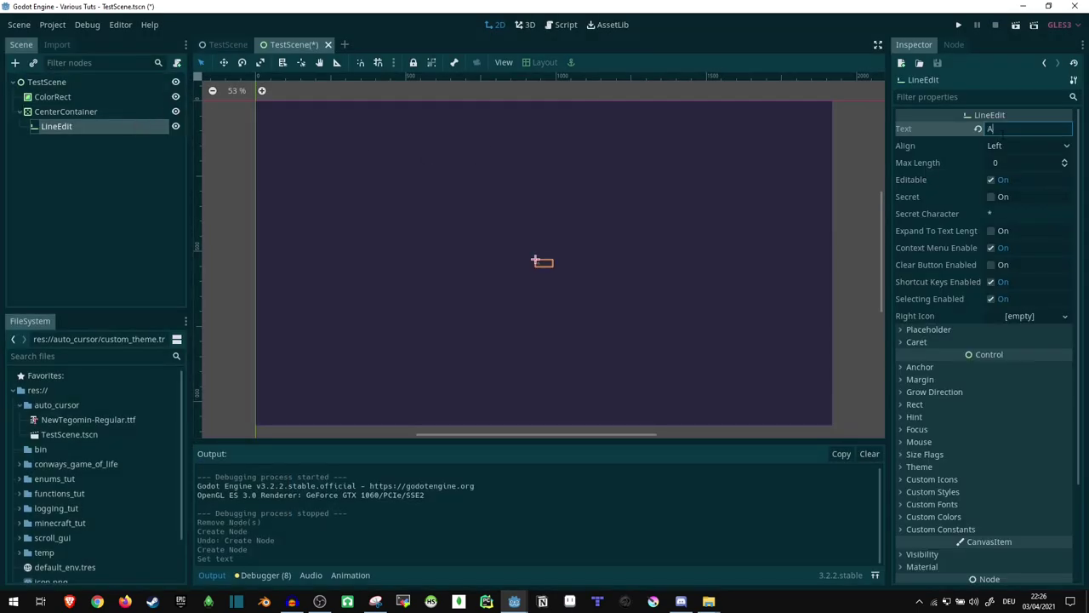
{"action": "type", "text": "non"}
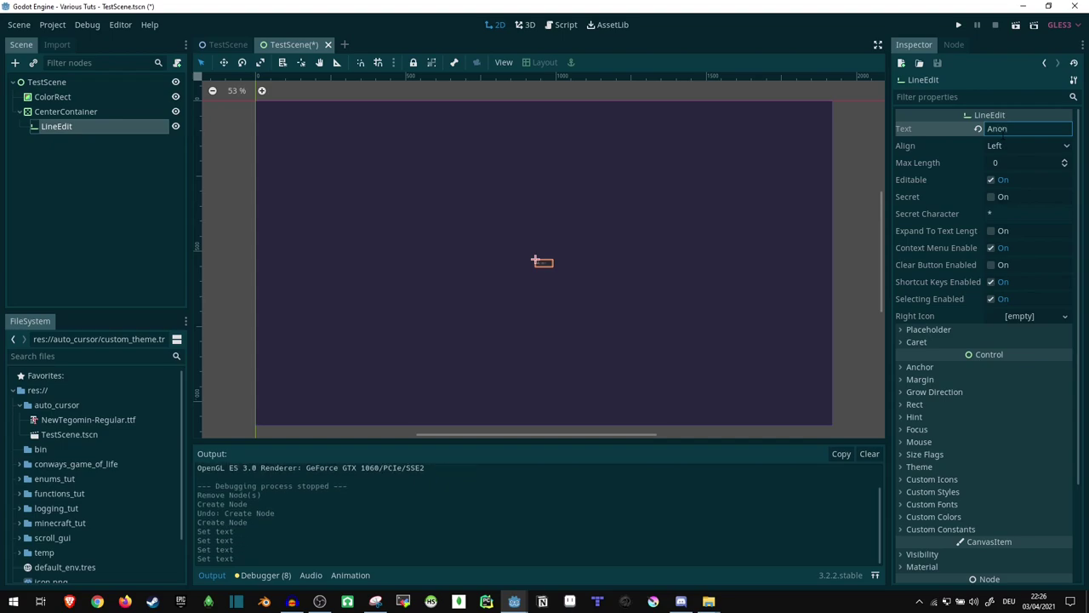
{"action": "type", "text": "ymous"}
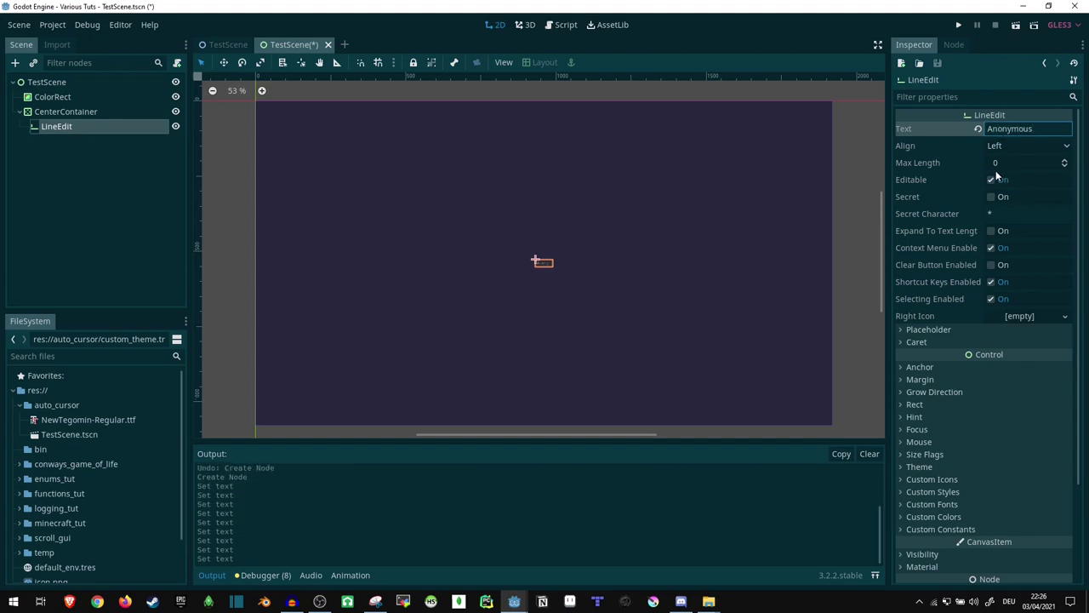
{"action": "left_click", "coordinate": [990, 231]}
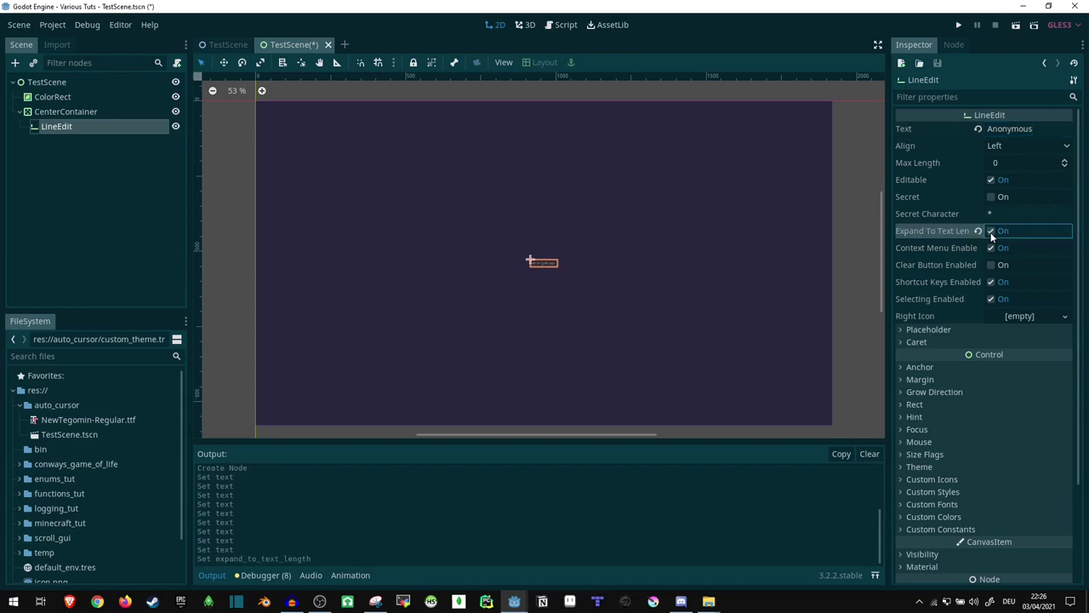
Save the scene and give the LineEdit a new theme saved as custom_theme.tres.
{"action": "key", "text": "ctrl+s"}
{"action": "left_click", "coordinate": [921, 466]}
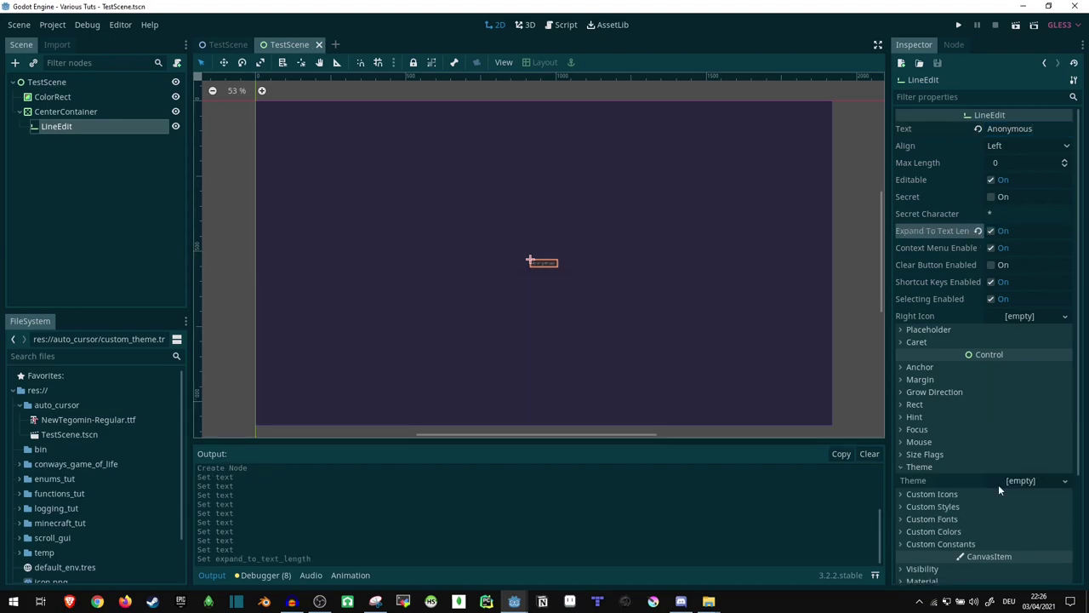
{"action": "left_click", "coordinate": [1022, 480]}
{"action": "left_click", "coordinate": [1043, 498]}
{"action": "left_click", "coordinate": [1025, 482]}
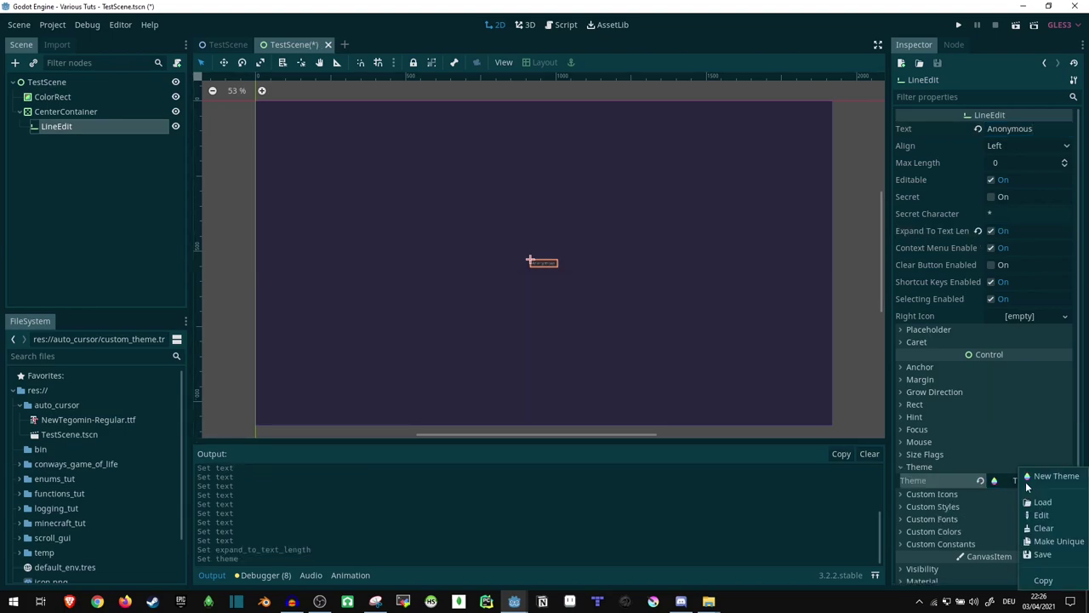
{"action": "left_click", "coordinate": [1043, 554]}
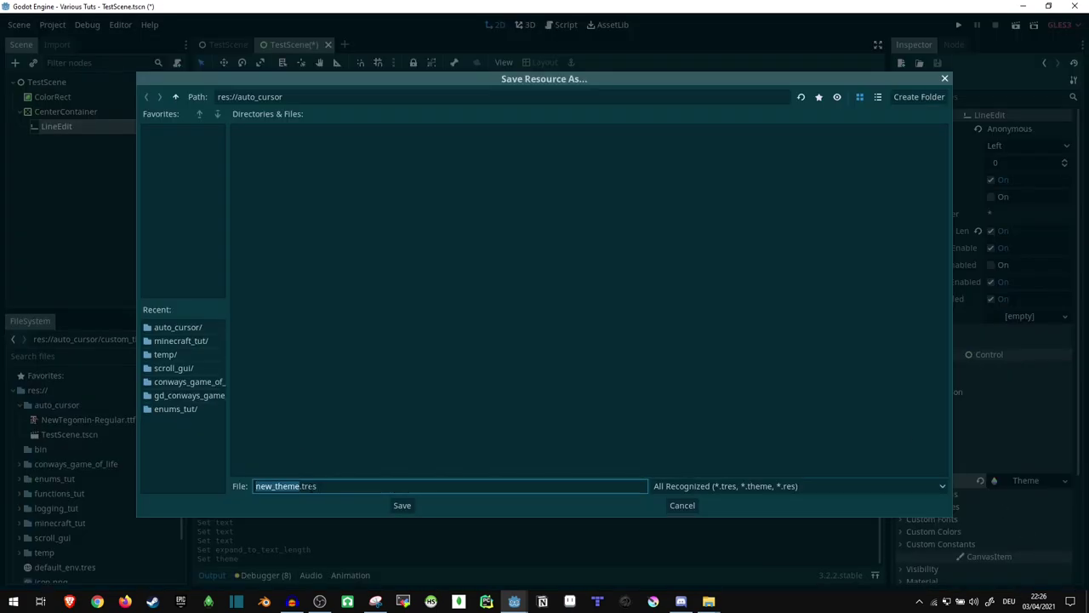
{"action": "type", "text": "custom_theme"}
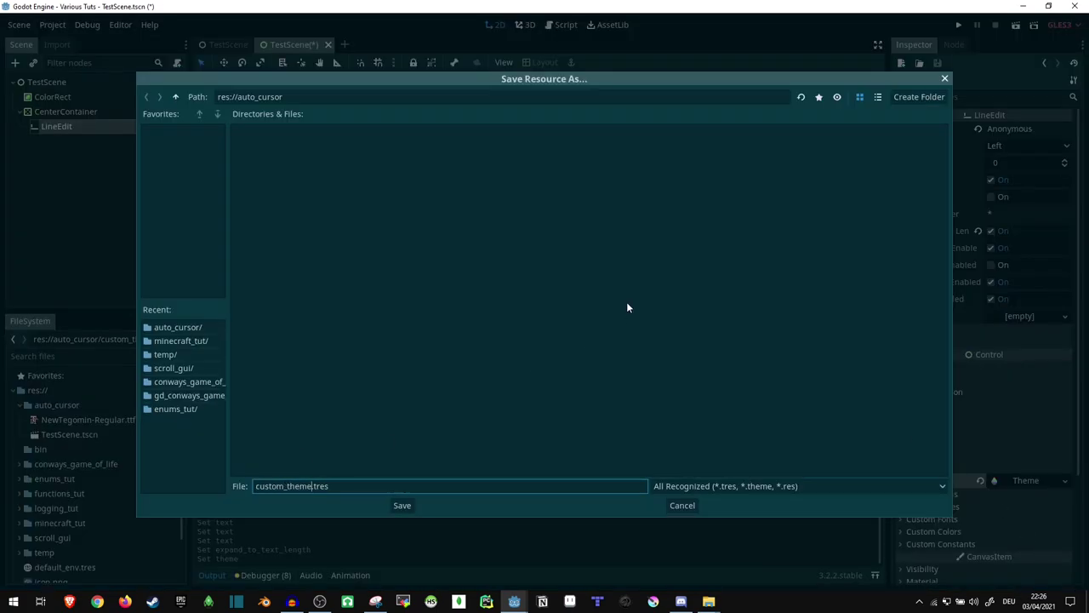
{"action": "key", "text": "Return"}
Give custom_theme.tres a new DynamicFont default font using NewTegomin-Regular.ttf as font data.
{"action": "left_click", "coordinate": [61, 454]}
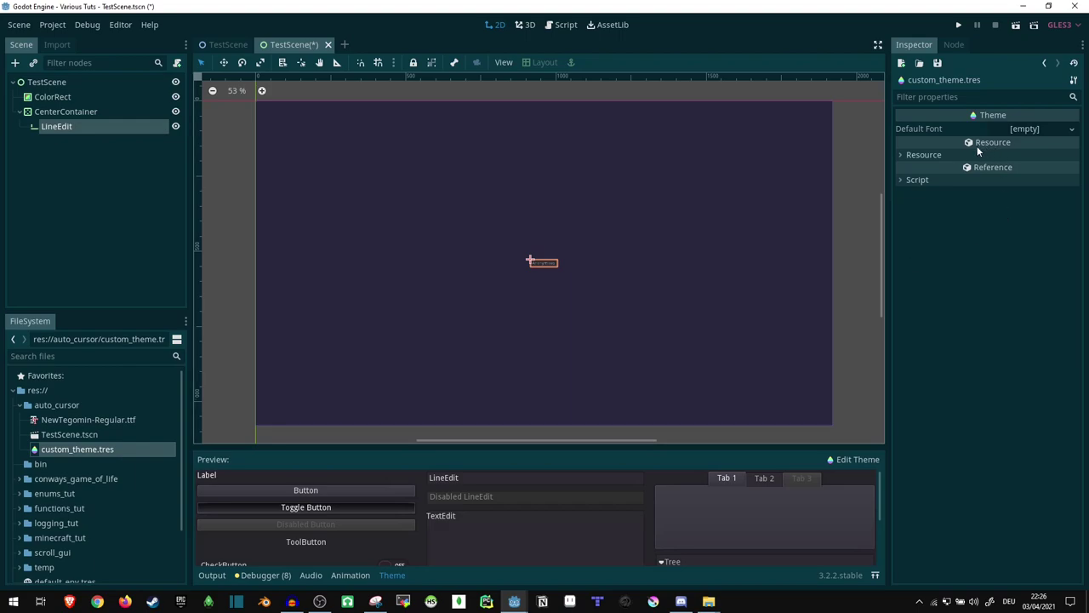
{"action": "left_click", "coordinate": [1023, 129]}
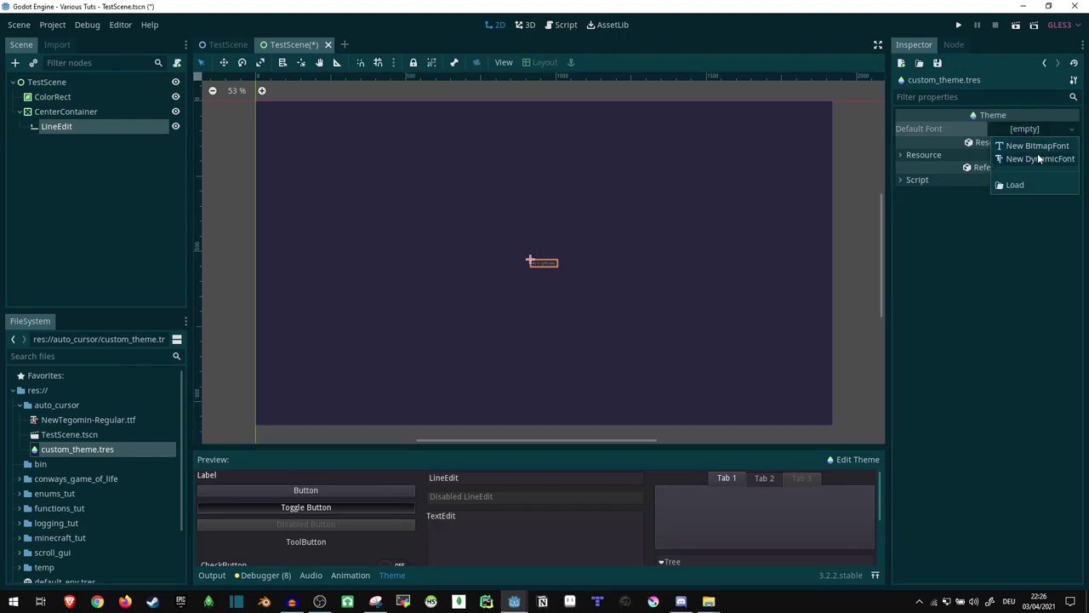
{"action": "left_click", "coordinate": [1037, 159]}
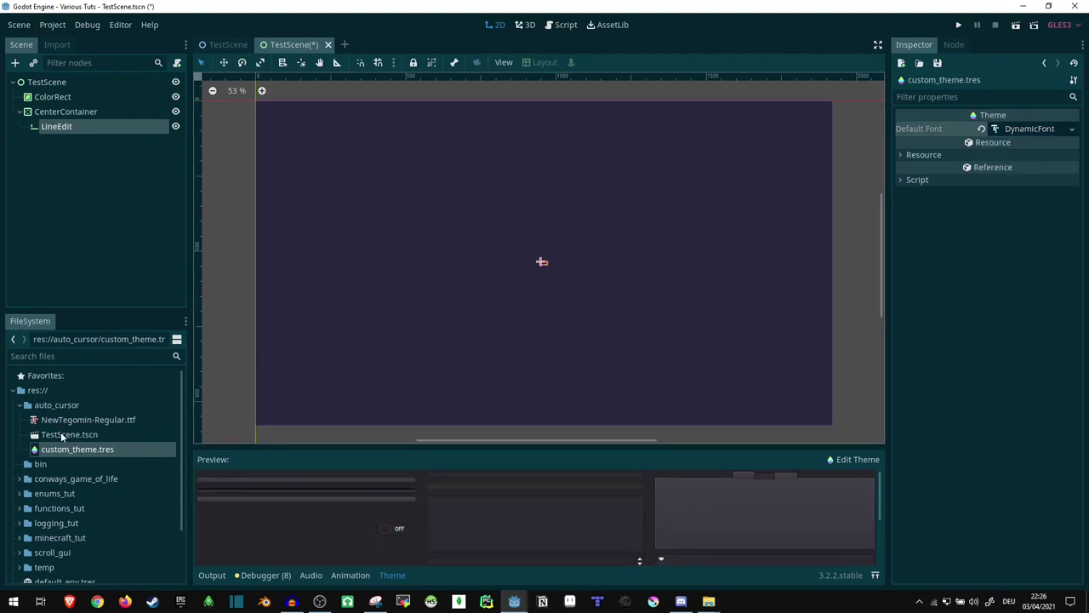
{"action": "left_click", "coordinate": [88, 416]}
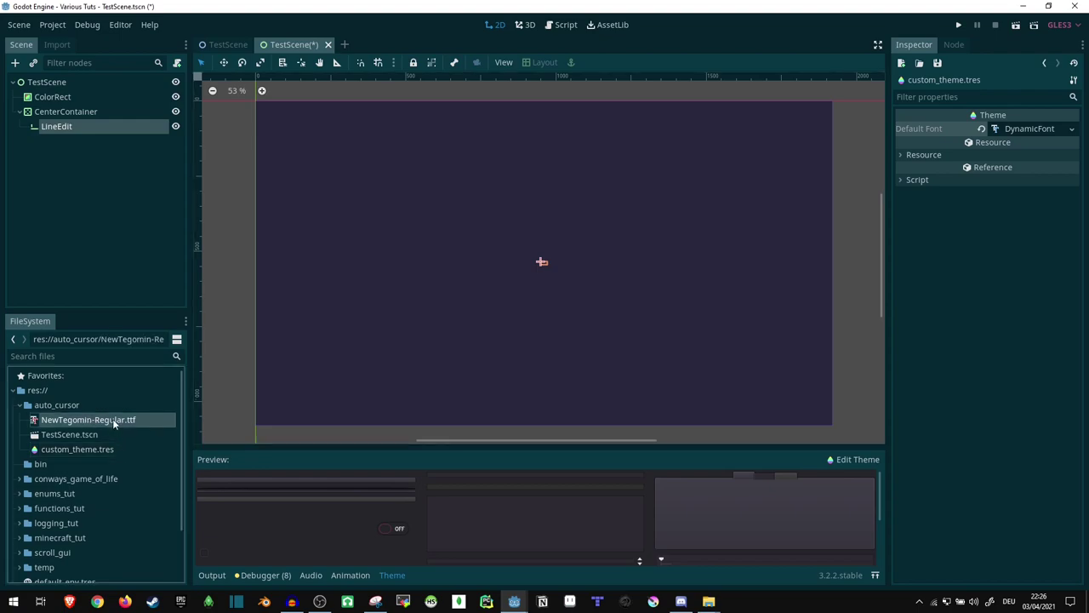
{"action": "left_click_drag", "start_coordinate": [112, 418], "coordinate": [1032, 129]}
{"action": "left_click", "coordinate": [916, 169]}
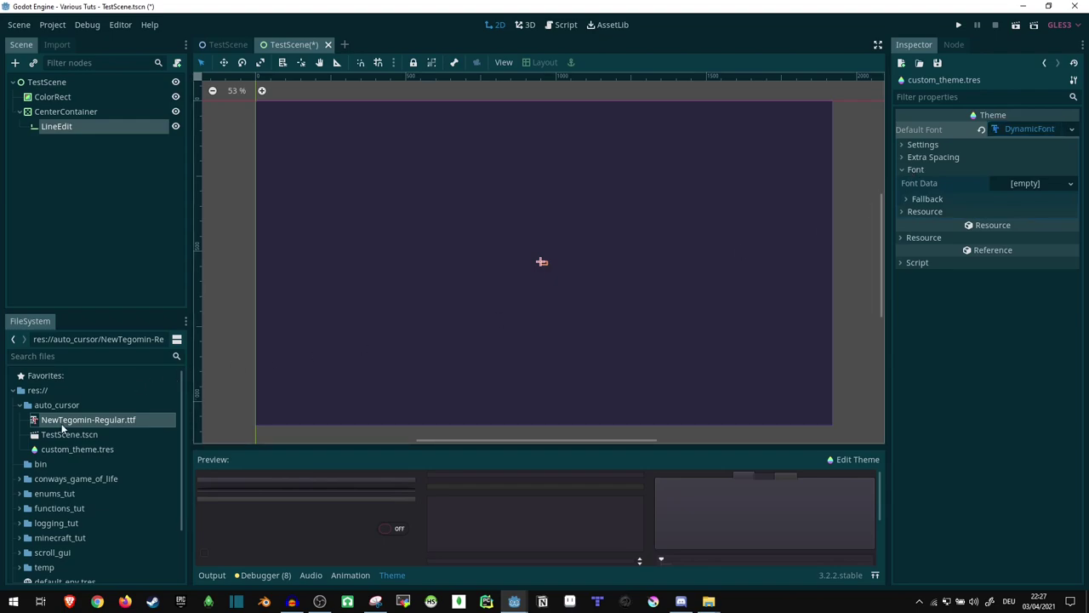
{"action": "left_click_drag", "start_coordinate": [65, 420], "coordinate": [1026, 184]}
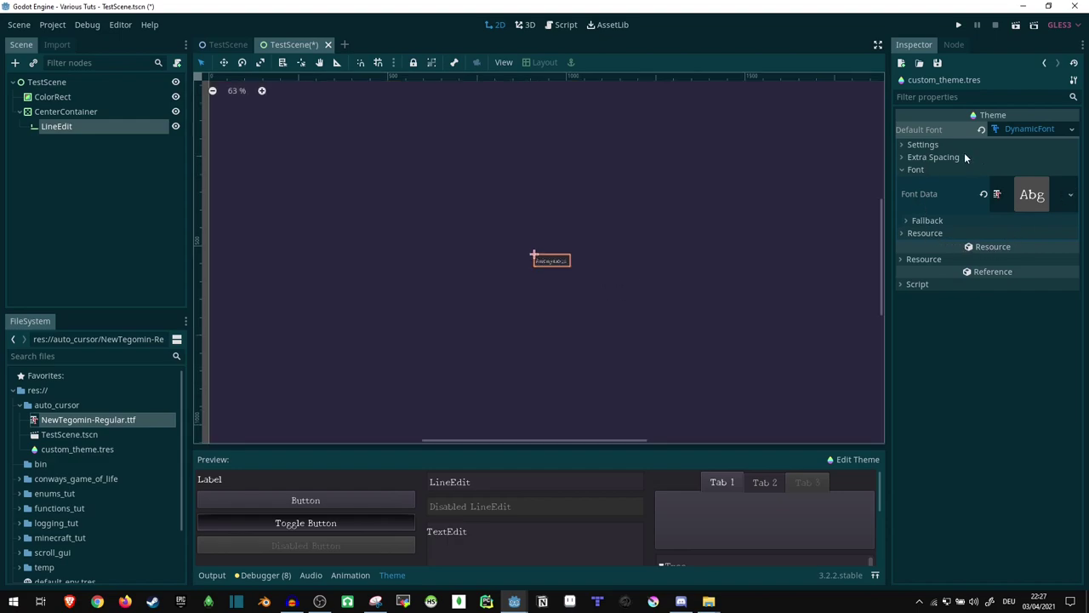
Set the dynamic font size to 64 and save the scene.
{"action": "left_click", "coordinate": [964, 149]}
{"action": "left_click", "coordinate": [1010, 159]}
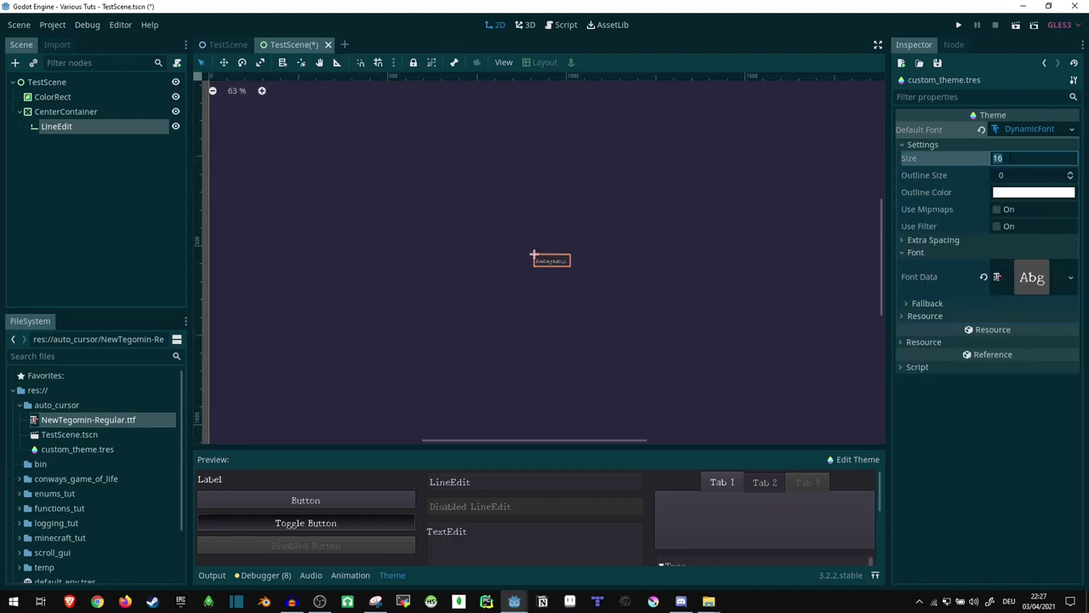
{"action": "type", "text": "64"}
{"action": "key", "text": "Return"}
{"action": "key", "text": "ctrl+s"}
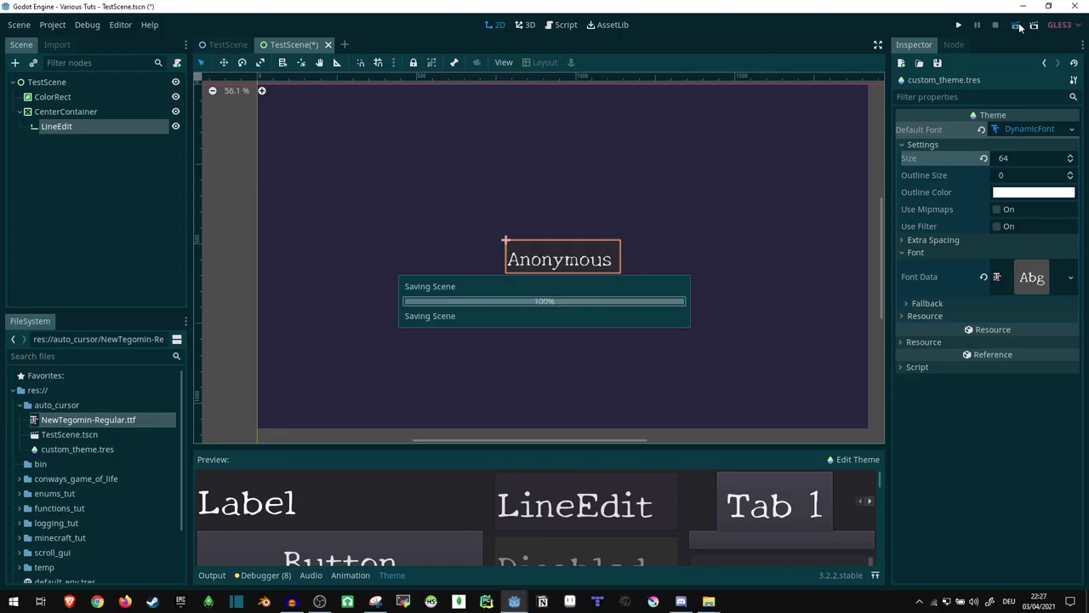
{"action": "left_click", "coordinate": [1018, 26]}
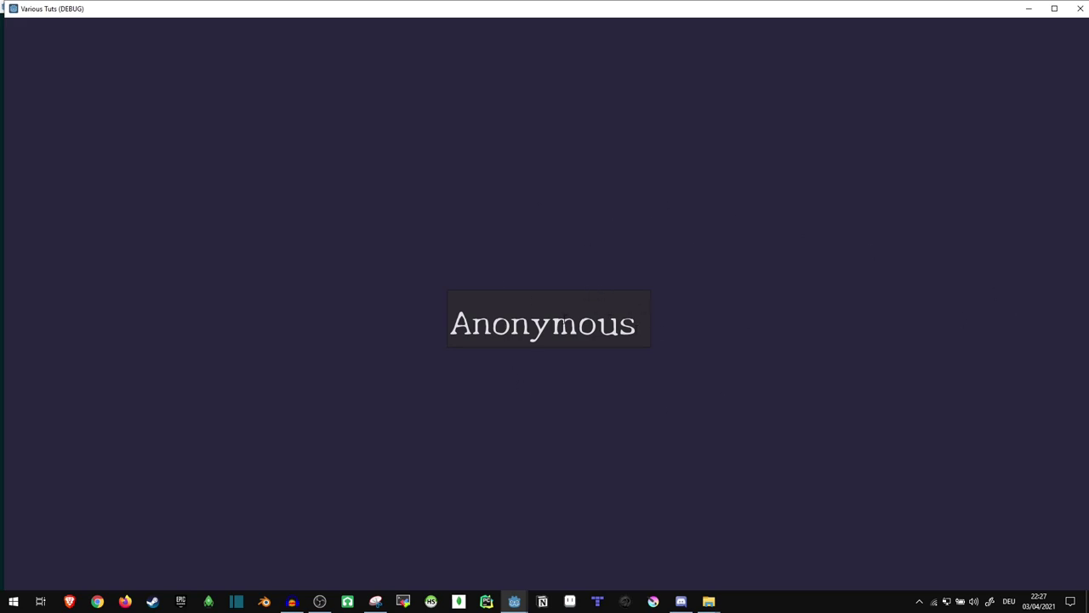
{"action": "left_click", "coordinate": [564, 324]}
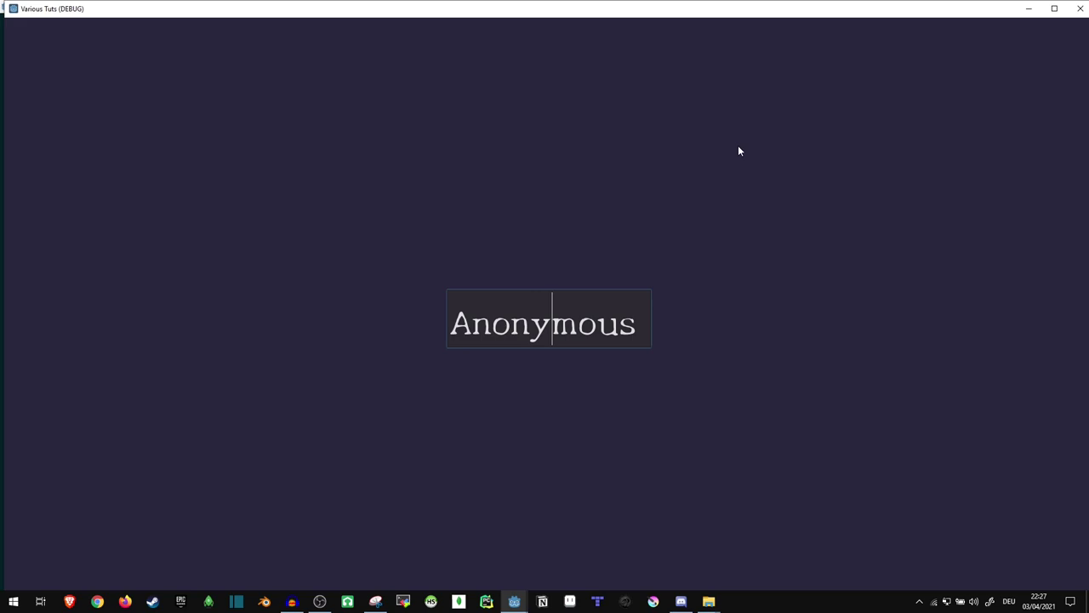
{"action": "left_click", "coordinate": [1079, 9]}
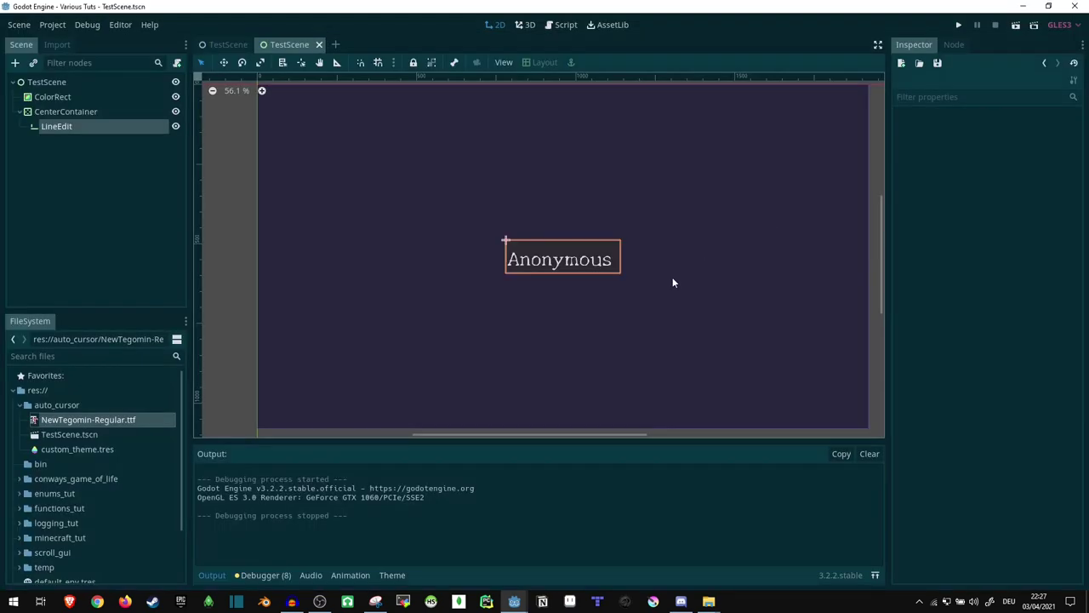
Add all LineEdit class items to custom_theme.tres.
{"action": "double_click", "coordinate": [109, 449]}
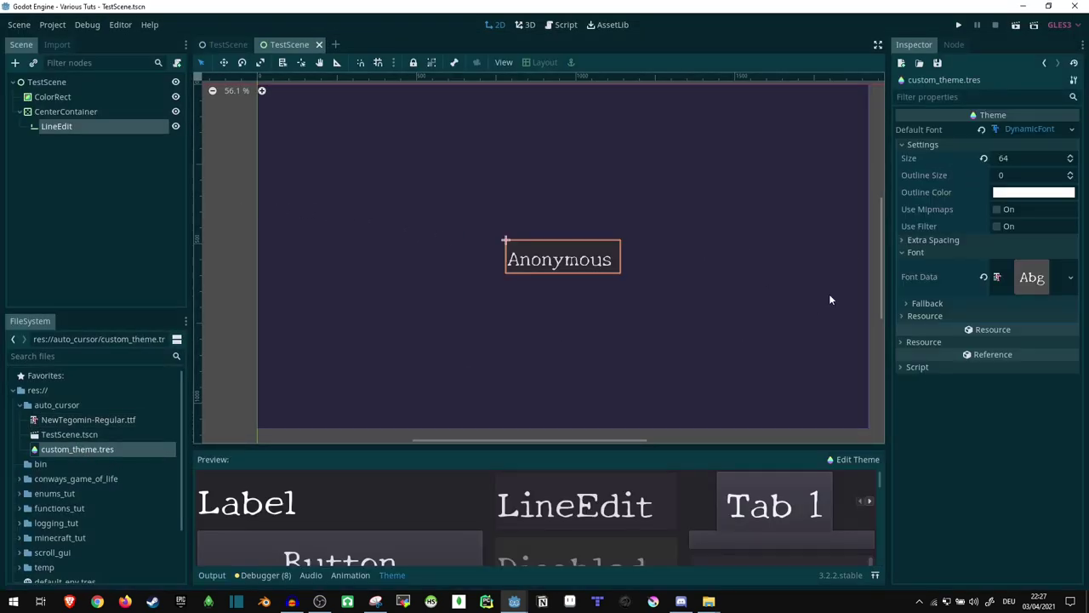
{"action": "left_click", "coordinate": [844, 461]}
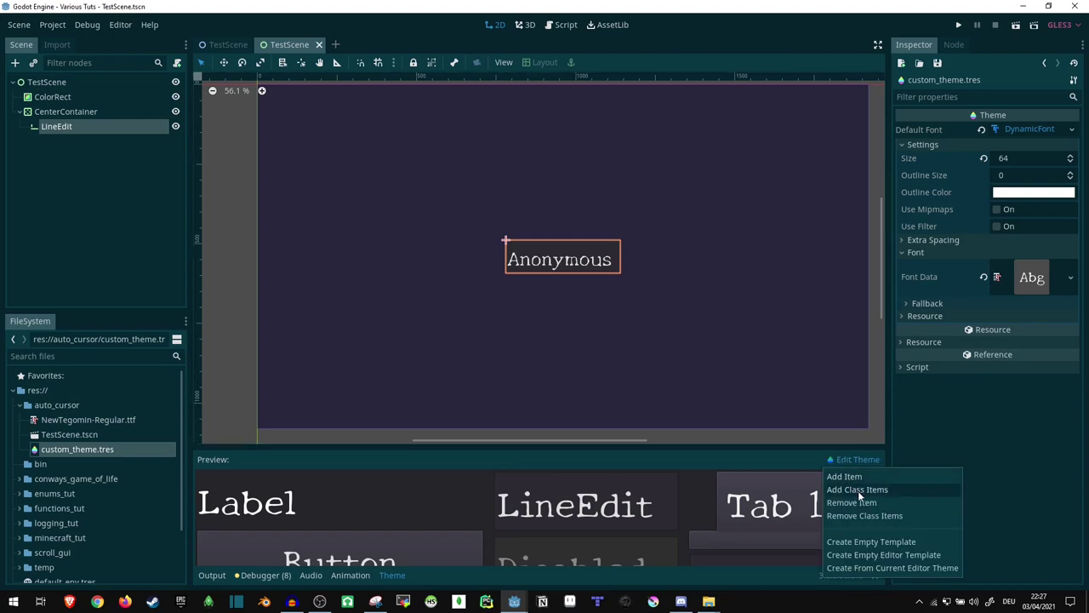
{"action": "left_click", "coordinate": [857, 489]}
{"action": "left_click", "coordinate": [601, 268]}
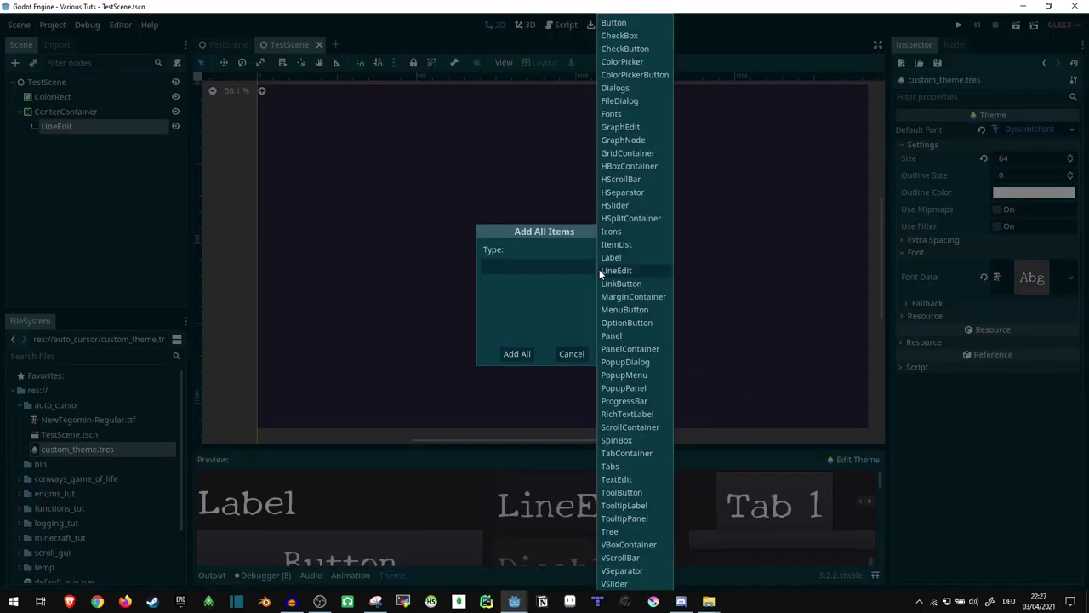
{"action": "left_click", "coordinate": [613, 271]}
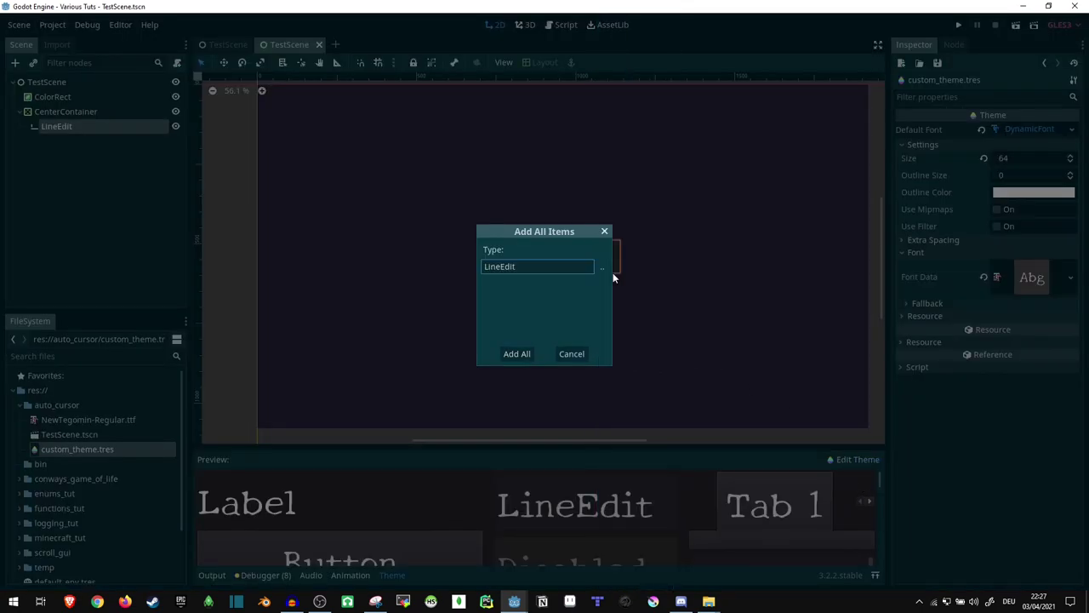
{"action": "left_click", "coordinate": [520, 352]}
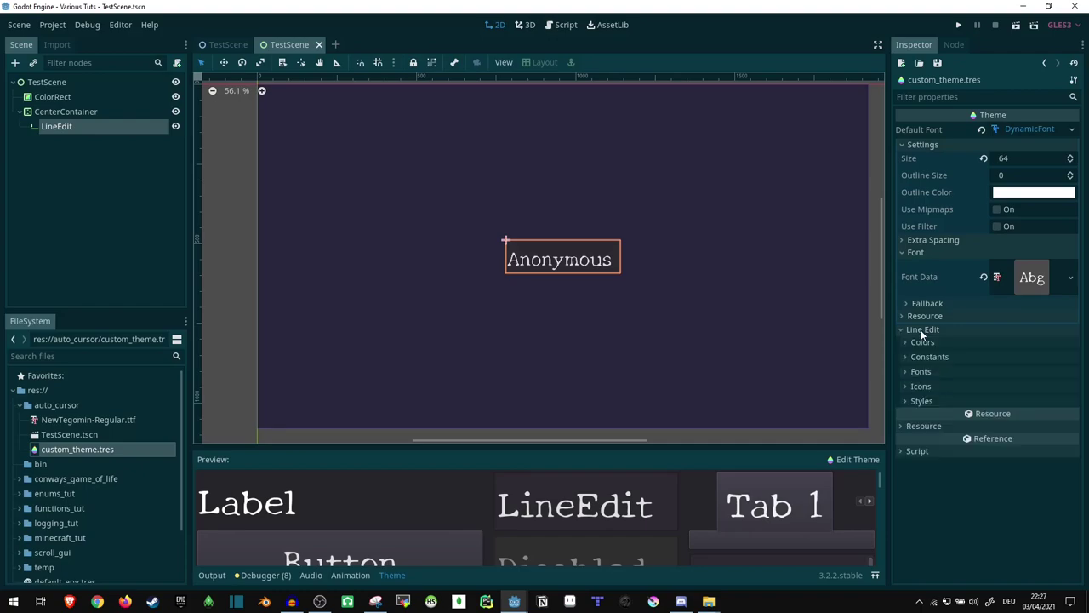
Set the LineEdit Focus style to a new StyleBoxEmpty.
{"action": "left_click", "coordinate": [923, 401]}
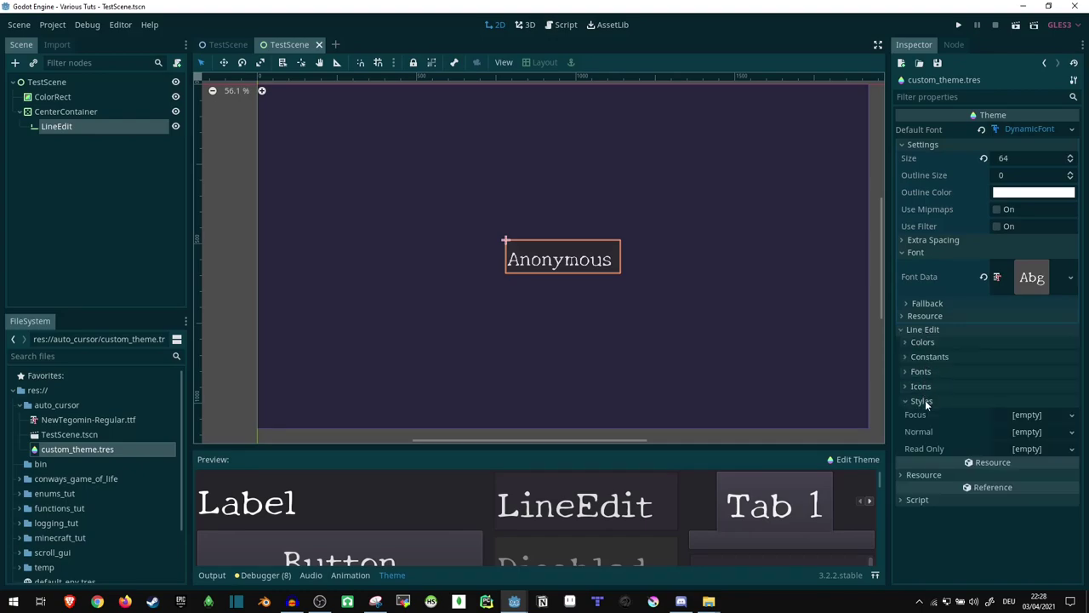
{"action": "left_click", "coordinate": [1037, 417]}
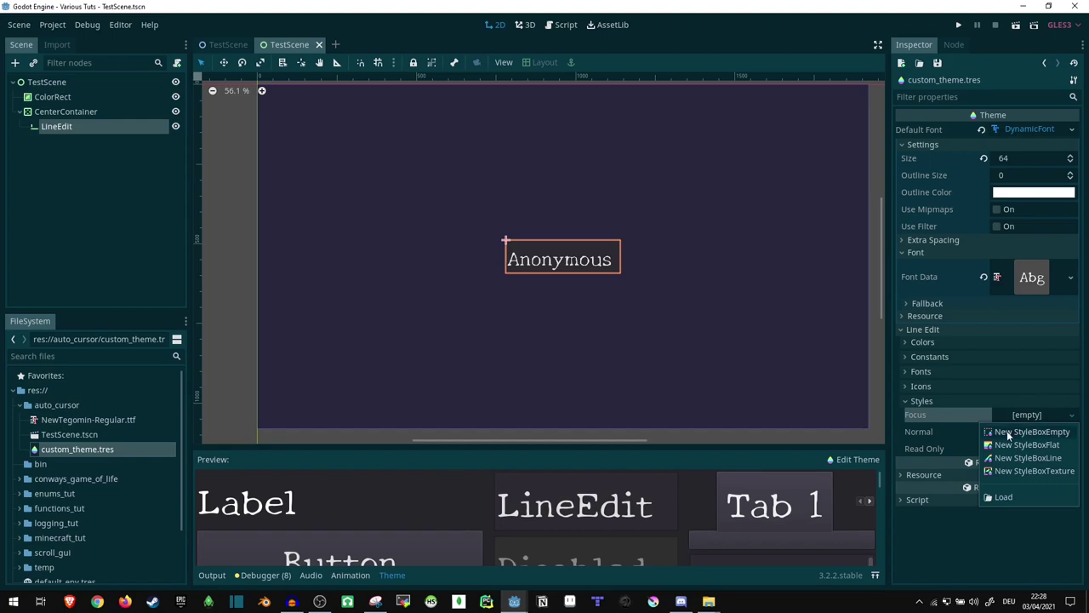
{"action": "left_click", "coordinate": [1053, 432]}
Run the game and place the caret at different spots in the Anonymous field.
{"action": "key", "text": "F5"}
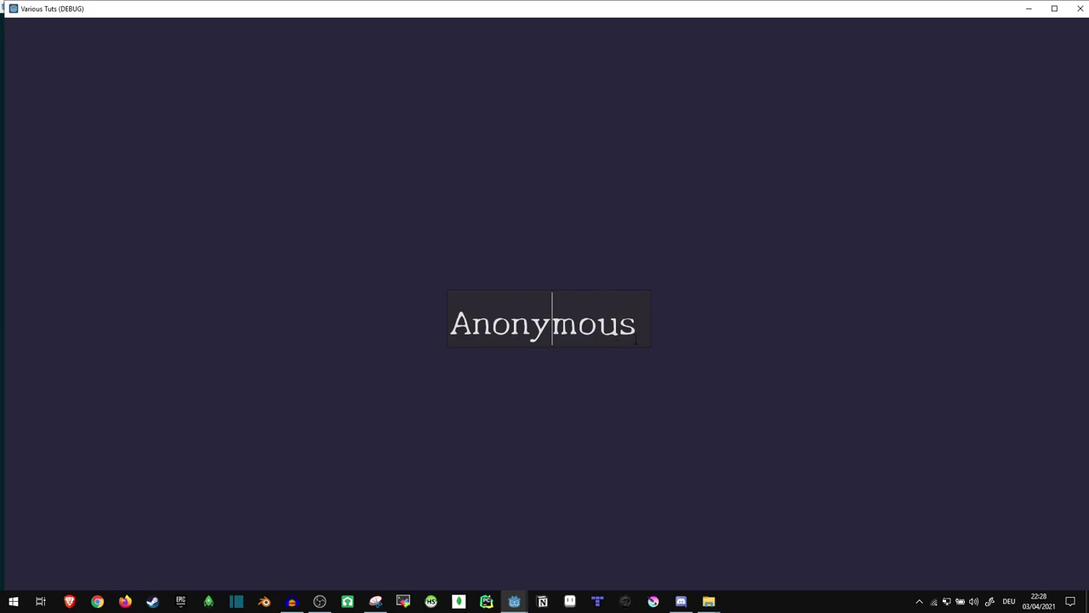
{"action": "left_click", "coordinate": [492, 327]}
{"action": "key", "text": "Right"}
{"action": "key", "text": "Right"}
{"action": "key", "text": "Right"}
{"action": "key", "text": "Right"}
{"action": "key", "text": "Right"}
{"action": "key", "text": "Right"}
{"action": "left_click", "coordinate": [450, 324]}
Close the game and attach a new LineEdit.gd script to the LineEdit.
{"action": "key", "text": "alt+F4"}
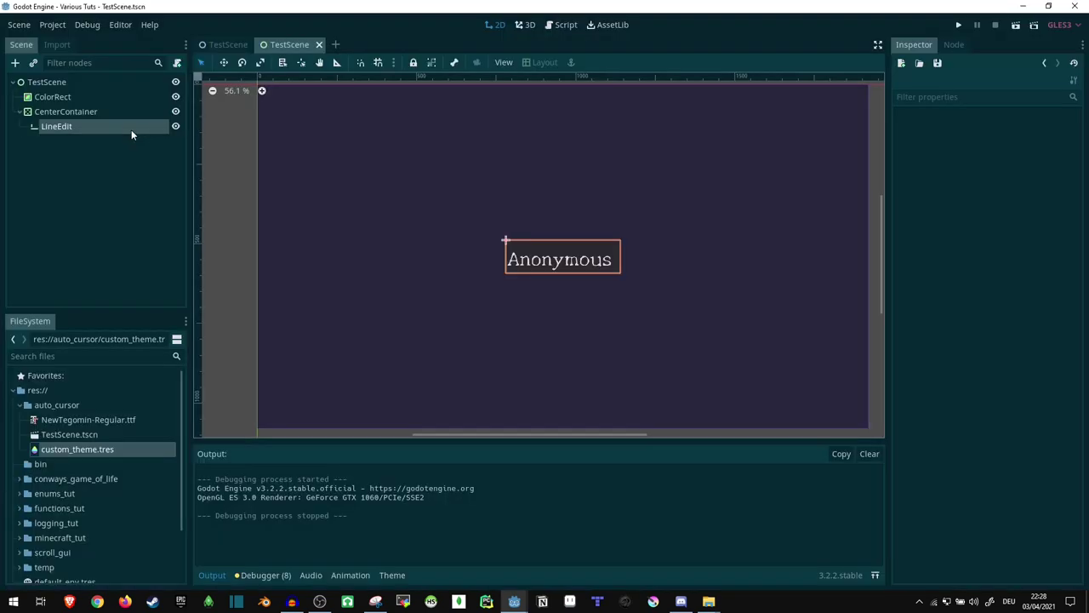
{"action": "right_click", "coordinate": [131, 130]}
{"action": "left_click", "coordinate": [177, 215]}
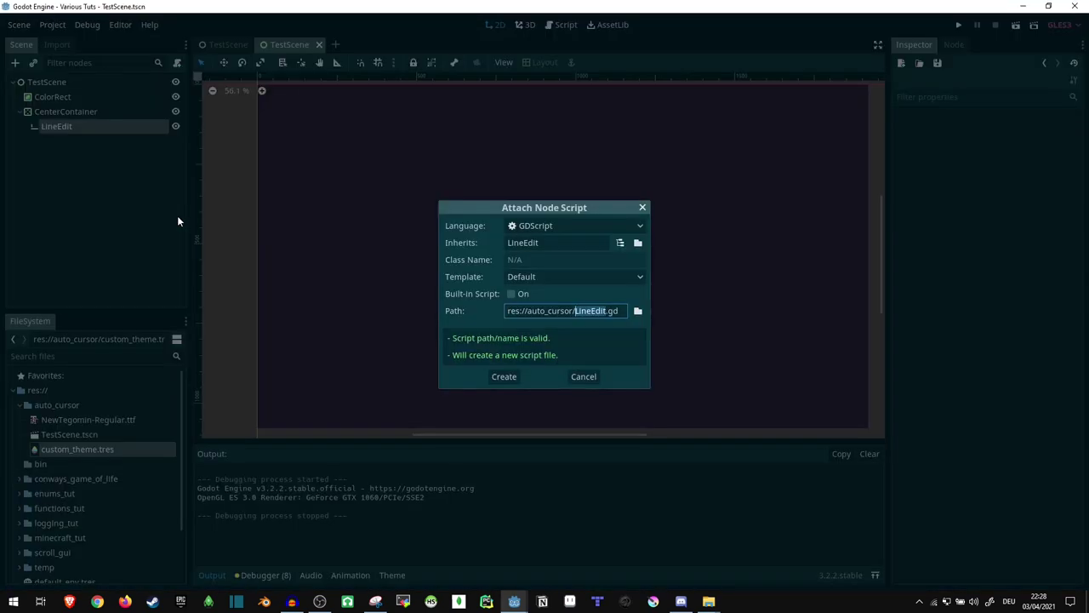
{"action": "key", "text": "Return"}
Write a _ready function that calls grab_focus(), then play the scene.
{"action": "type", "text": "func _ready"}
{"action": "key", "text": "Return"}
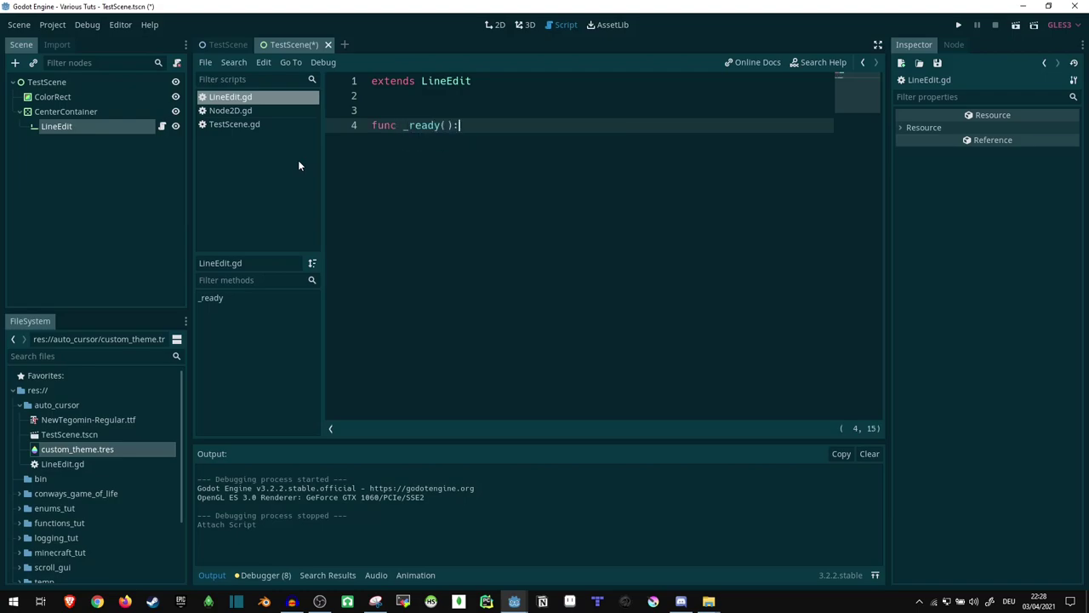
{"action": "key", "text": "Return"}
{"action": "type", "text": "grab_f"}
{"action": "key", "text": "Return"}
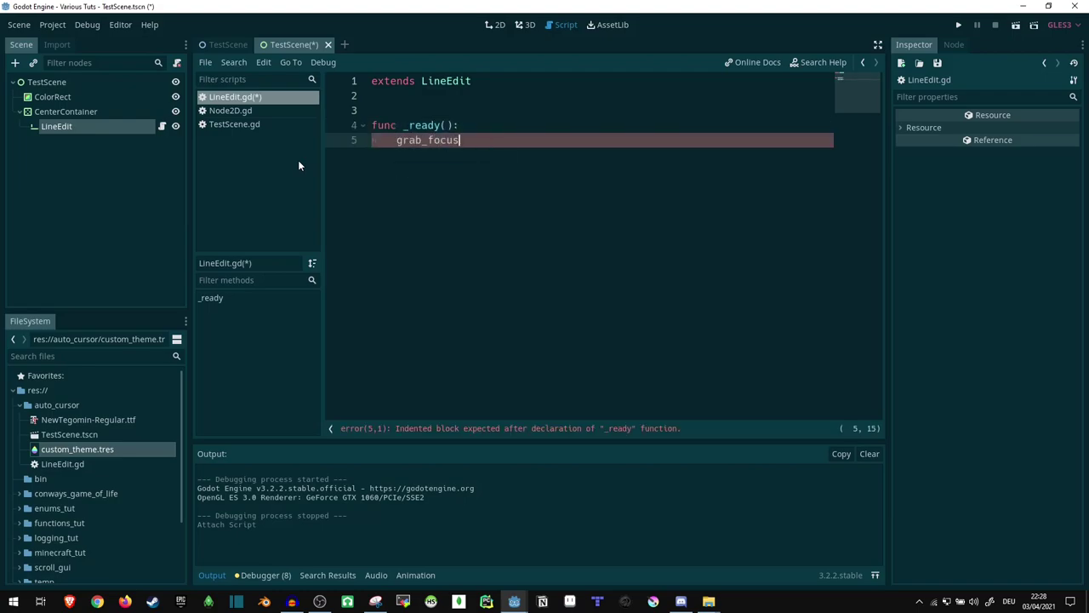
{"action": "key", "text": "F6"}
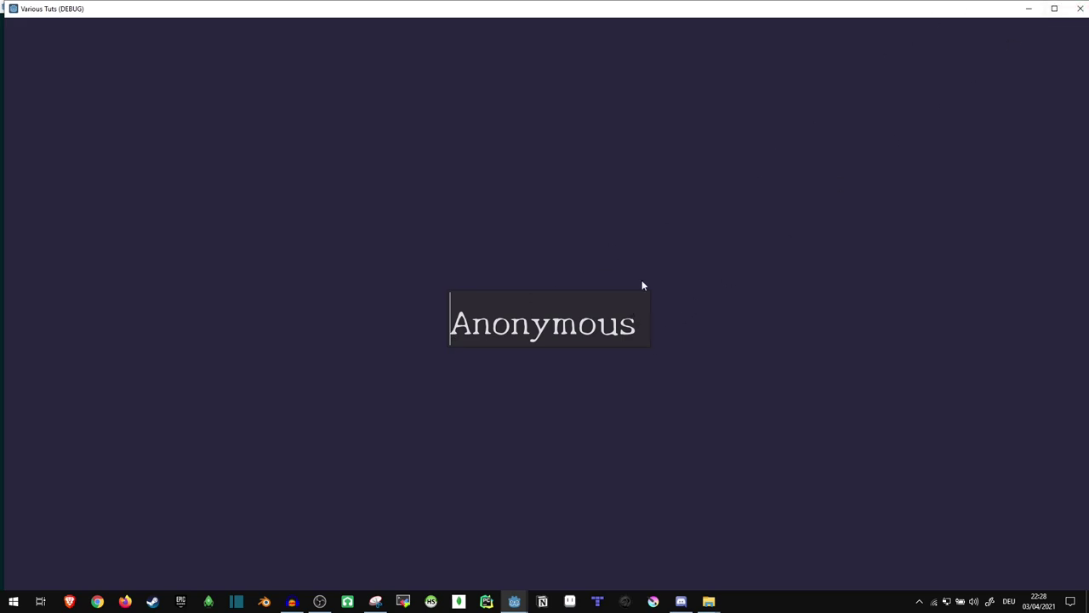
Close the game and add set_cursor_position(len(text)) after grab_focus() in _ready.
{"action": "left_click", "coordinate": [1079, 8]}
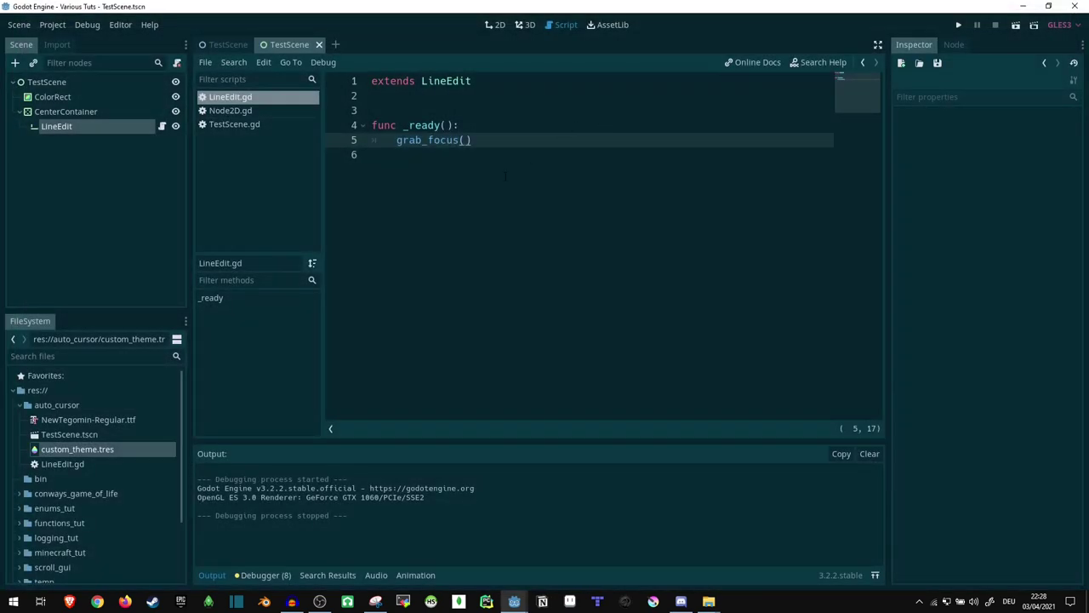
{"action": "key", "text": "Return"}
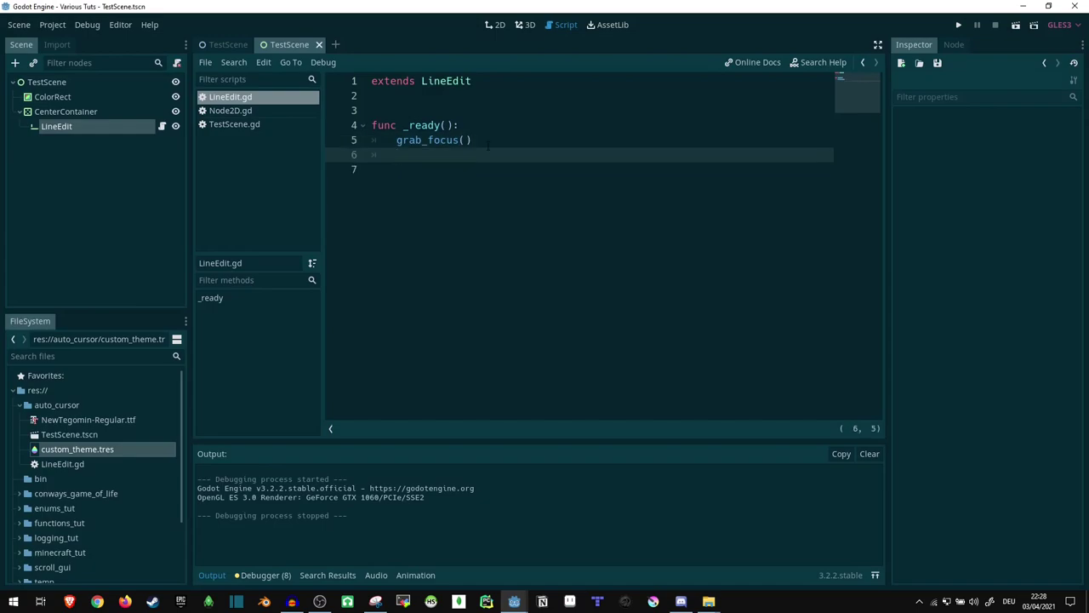
{"action": "type", "text": "set_cursor_p"}
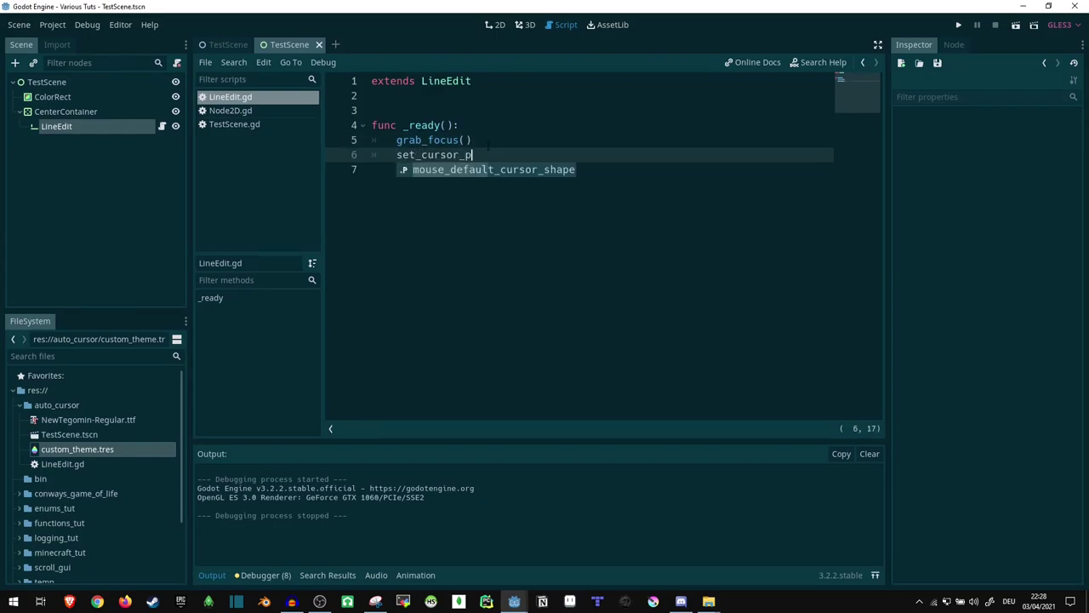
{"action": "type", "text": "osition(len"}
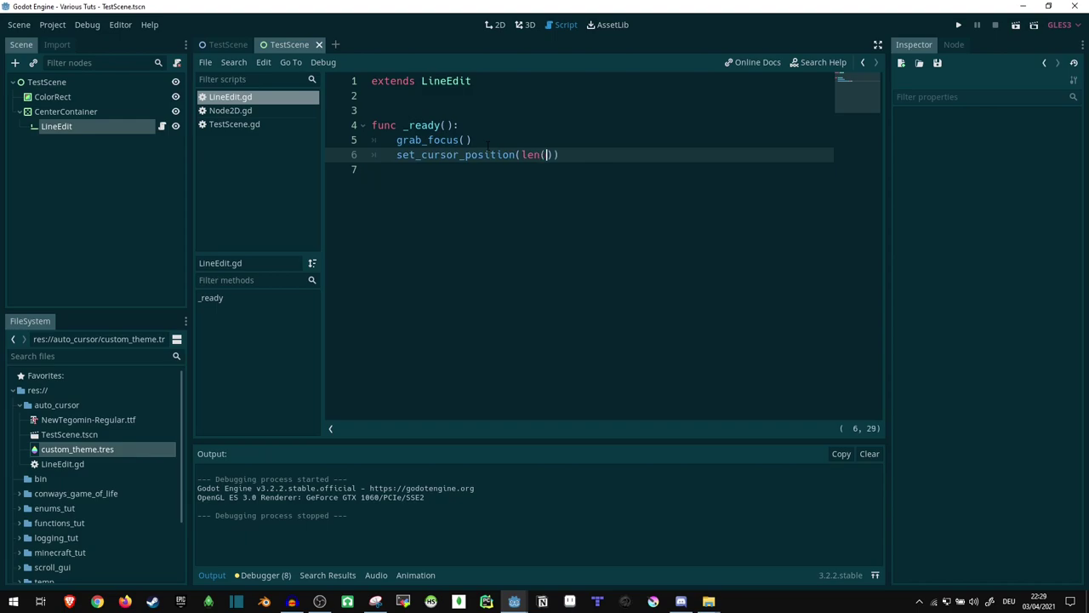
{"action": "type", "text": "(tet"}
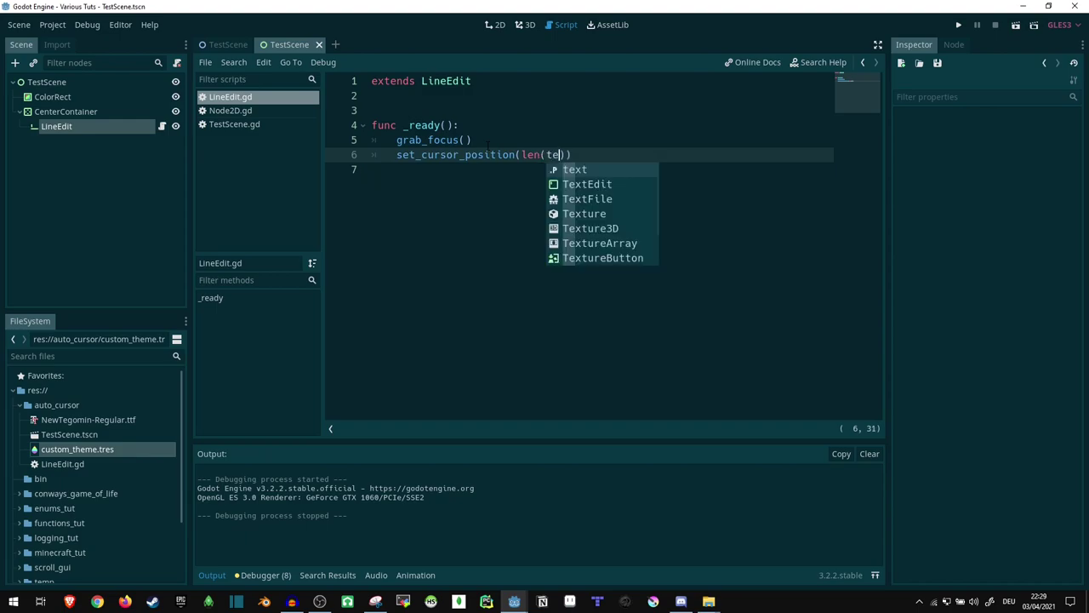
{"action": "key", "text": "Left"}
{"action": "type", "text": "x"}
{"action": "left_click", "coordinate": [488, 142]}
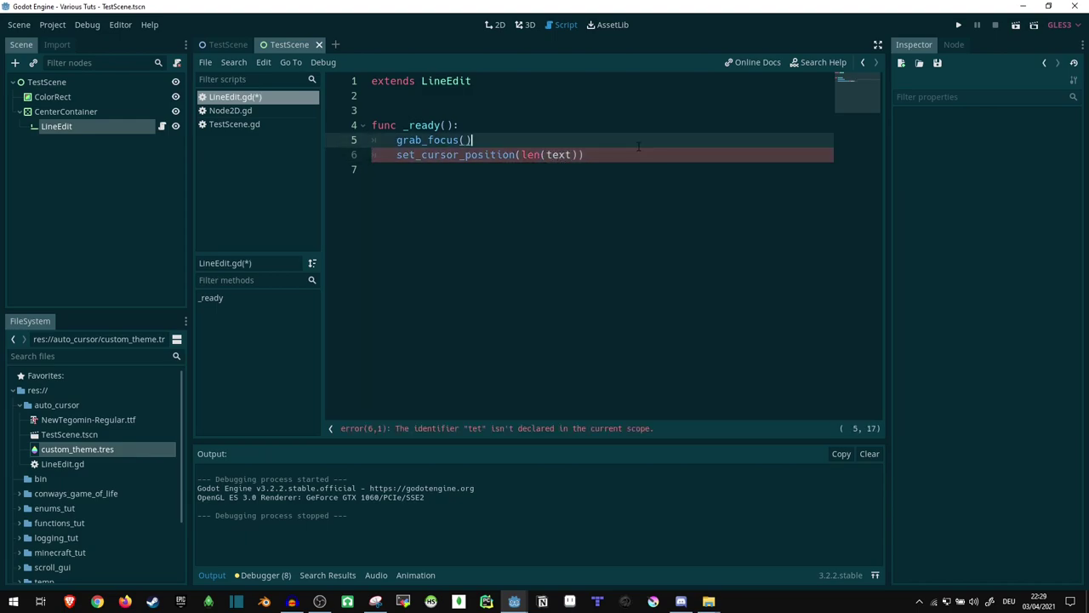
Run the game, type test text into the field, then replace it with 'Text'.
{"action": "key", "text": "F5"}
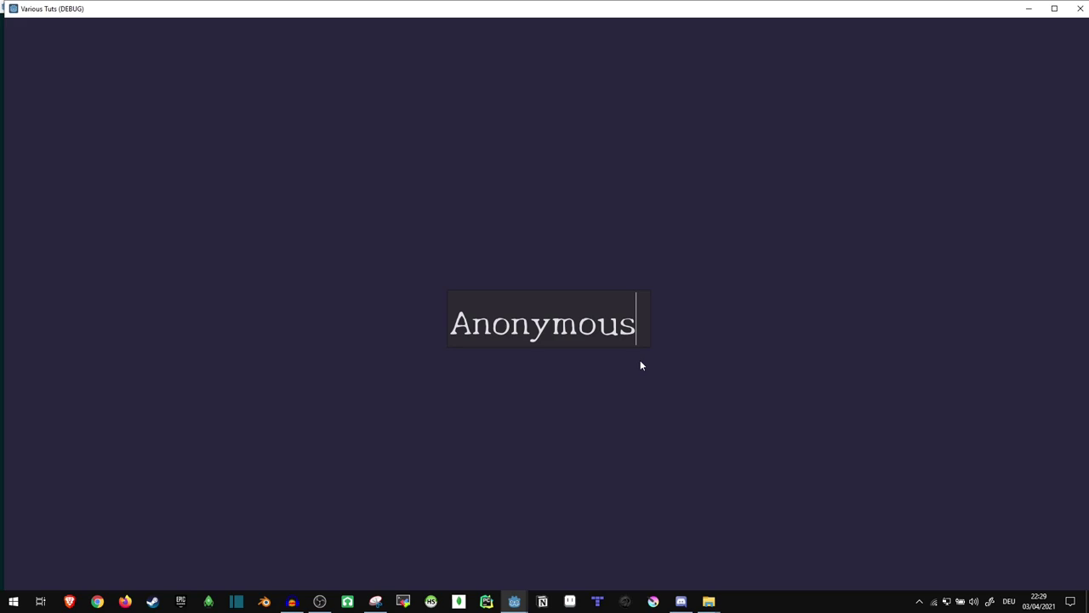
{"action": "type", "text": "asdöflkjaslfkja"}
{"action": "key", "text": "BackSpace"}
{"action": "key", "text": "BackSpace"}
{"action": "key", "text": "BackSpace"}
{"action": "key", "text": "BackSpace"}
{"action": "key", "text": "BackSpace"}
{"action": "key", "text": "BackSpace"}
{"action": "key", "text": "BackSpace"}
{"action": "key", "text": "BackSpace"}
{"action": "key", "text": "BackSpace"}
{"action": "key", "text": "BackSpace"}
{"action": "key", "text": "BackSpace"}
{"action": "key", "text": "BackSpace"}
{"action": "key", "text": "BackSpace"}
{"action": "key", "text": "BackSpace"}
{"action": "key", "text": "BackSpace"}
{"action": "key", "text": "BackSpace"}
{"action": "key", "text": "BackSpace"}
{"action": "key", "text": "BackSpace"}
{"action": "key", "text": "BackSpace"}
{"action": "key", "text": "BackSpace"}
{"action": "key", "text": "BackSpace"}
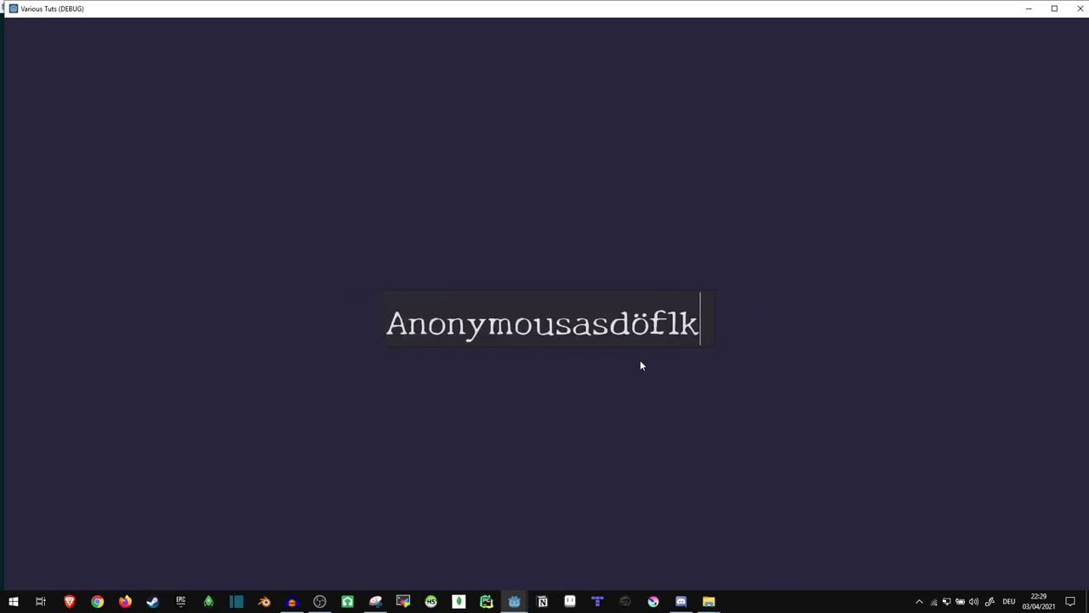
{"action": "type", "text": "aö"}
{"action": "key", "text": "BackSpace"}
{"action": "key", "text": "BackSpace"}
{"action": "type", "text": "Text"}
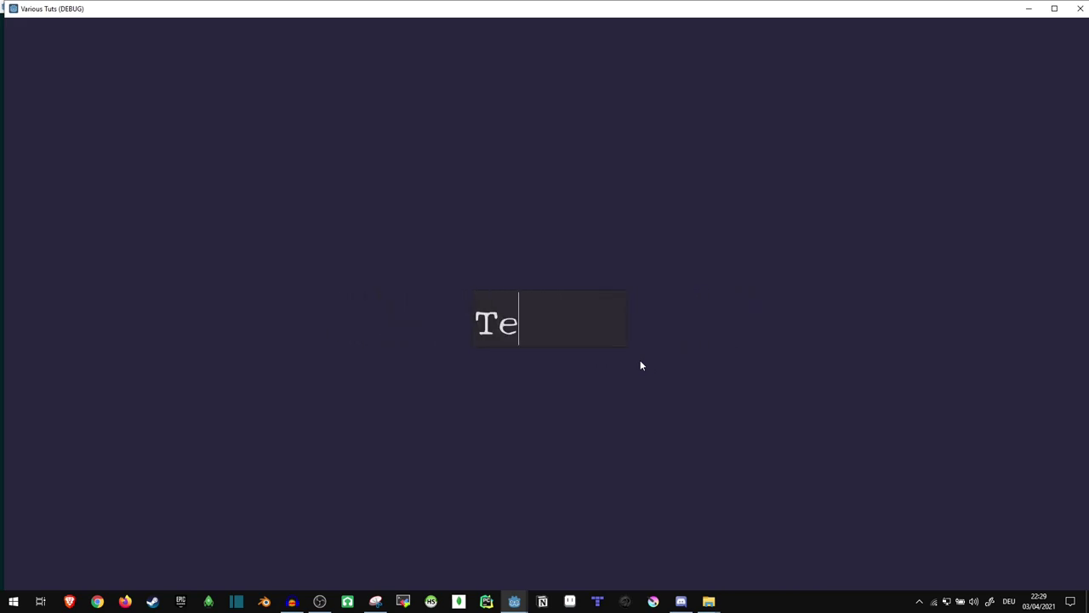
Enable Caret Blink on the LineEdit and play the scene to see the blinking caret.
{"action": "left_click", "coordinate": [1079, 8]}
{"action": "left_click", "coordinate": [119, 120]}
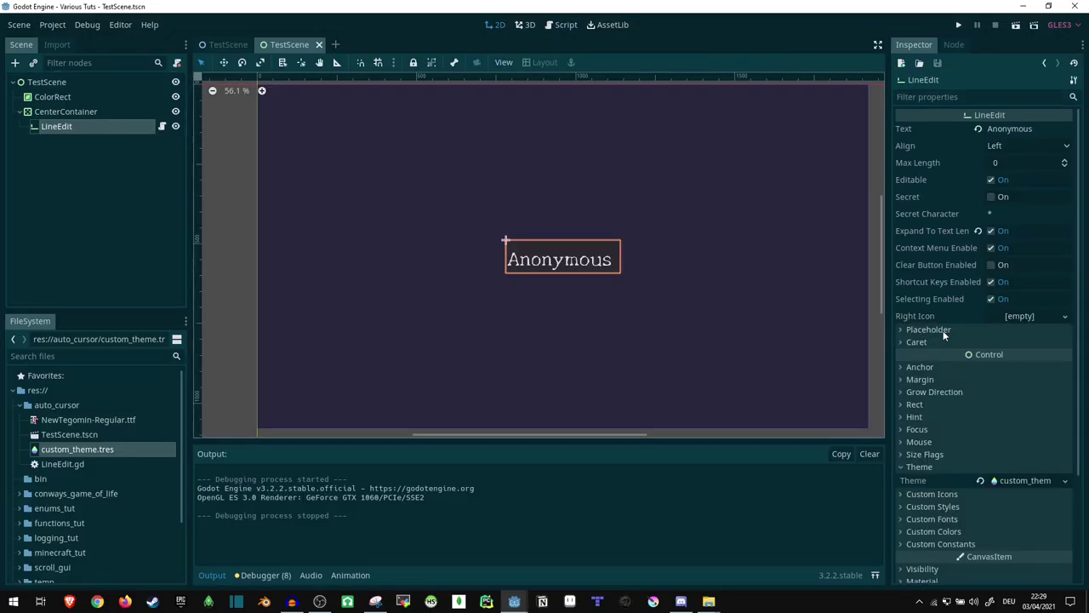
{"action": "left_click", "coordinate": [922, 344]}
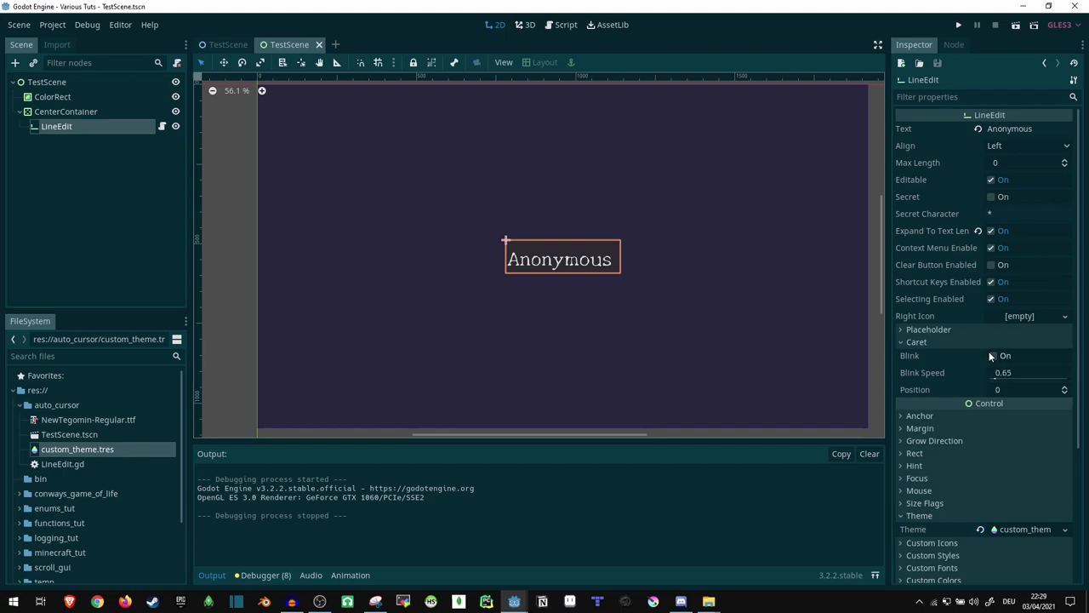
{"action": "left_click", "coordinate": [994, 356]}
{"action": "left_click", "coordinate": [1016, 26]}
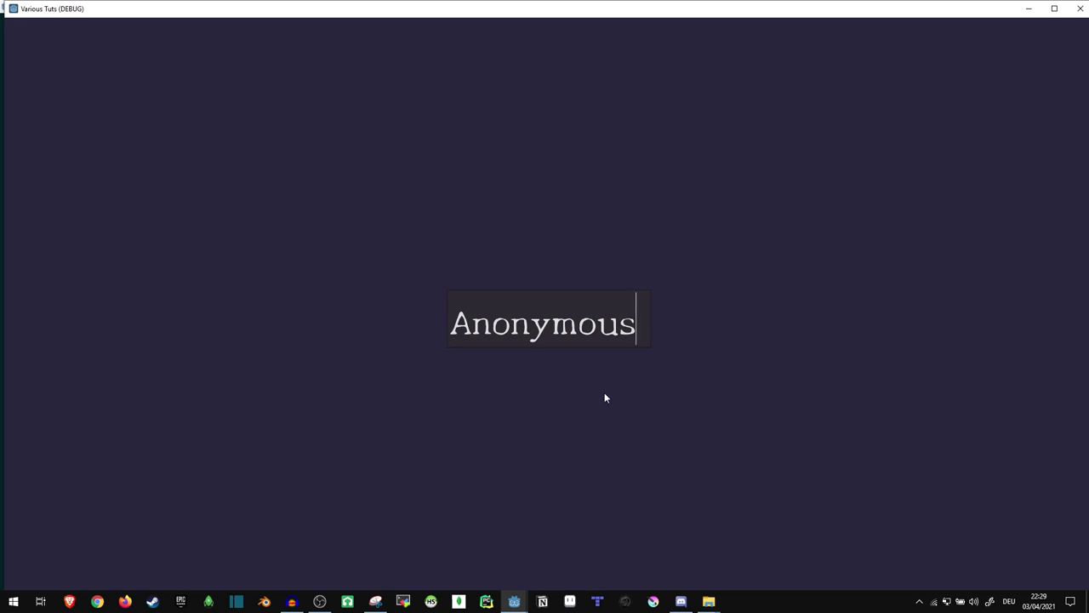
Close the game and connect the LineEdit's text_entered signal to a new LineEdit function.
{"action": "left_click", "coordinate": [1080, 8]}
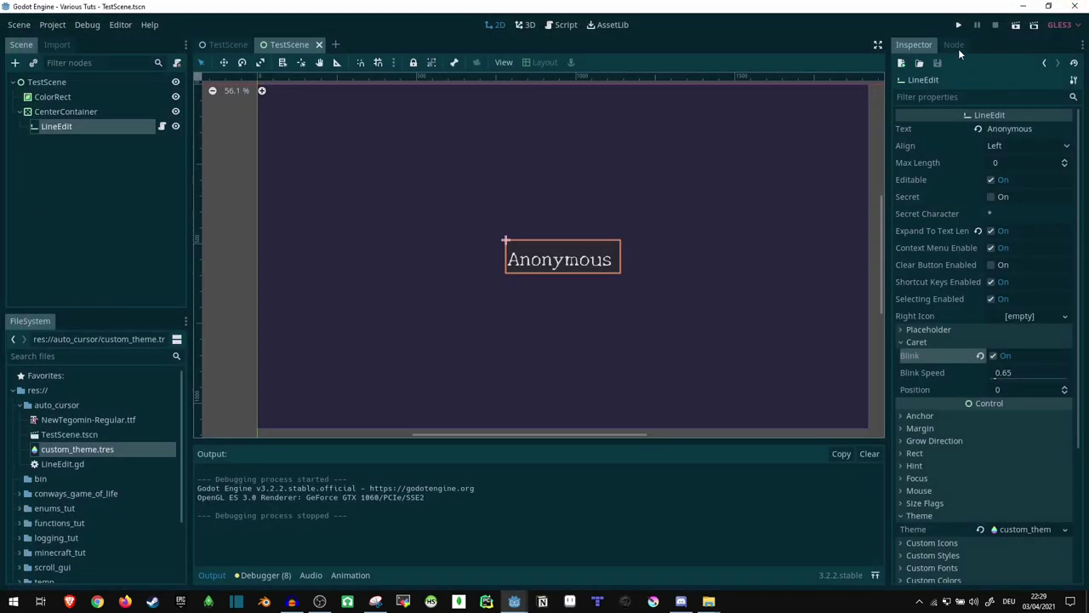
{"action": "left_click", "coordinate": [954, 45]}
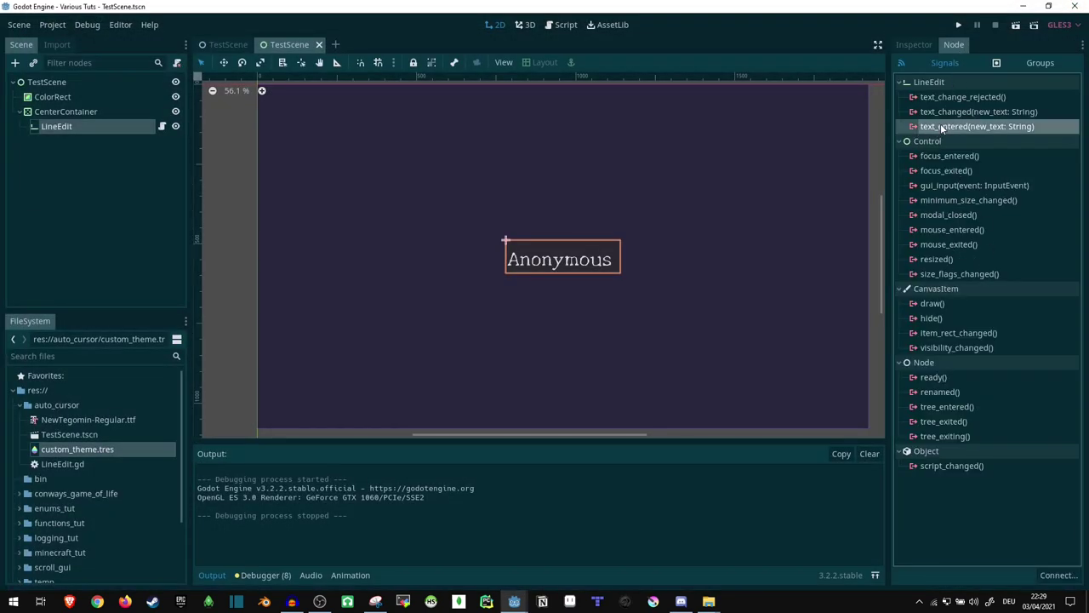
{"action": "left_click", "coordinate": [1082, 107]}
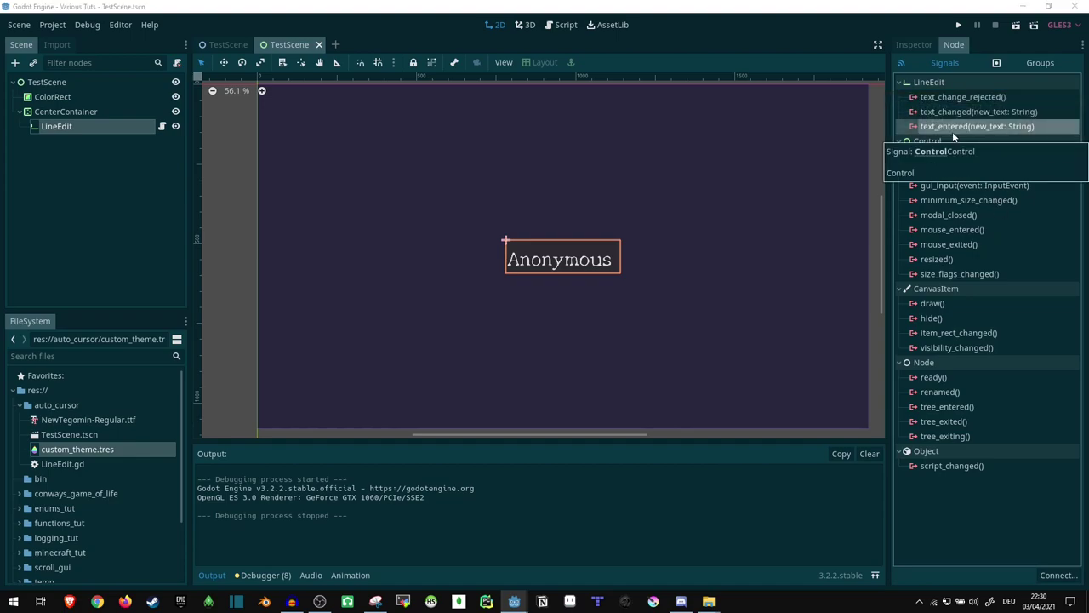
{"action": "double_click", "coordinate": [948, 126]}
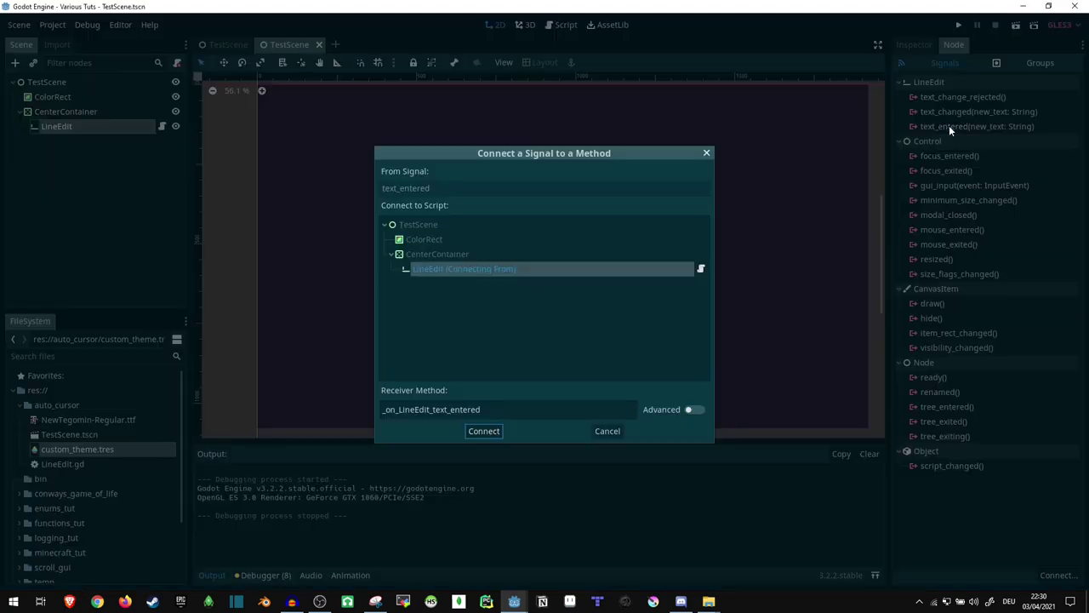
{"action": "left_click", "coordinate": [489, 430]}
Replace pass with get_tree().change_scene("res://auto_cursor/TestScene.tscn").
{"action": "key", "text": "shift+Home"}
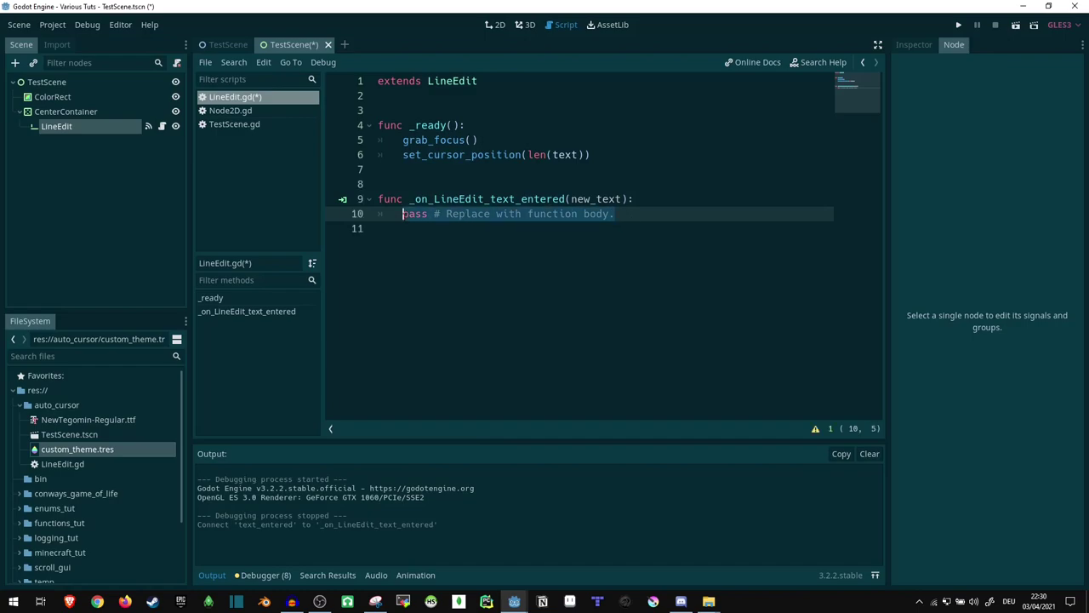
{"action": "type", "text": "get_tree().change_"}
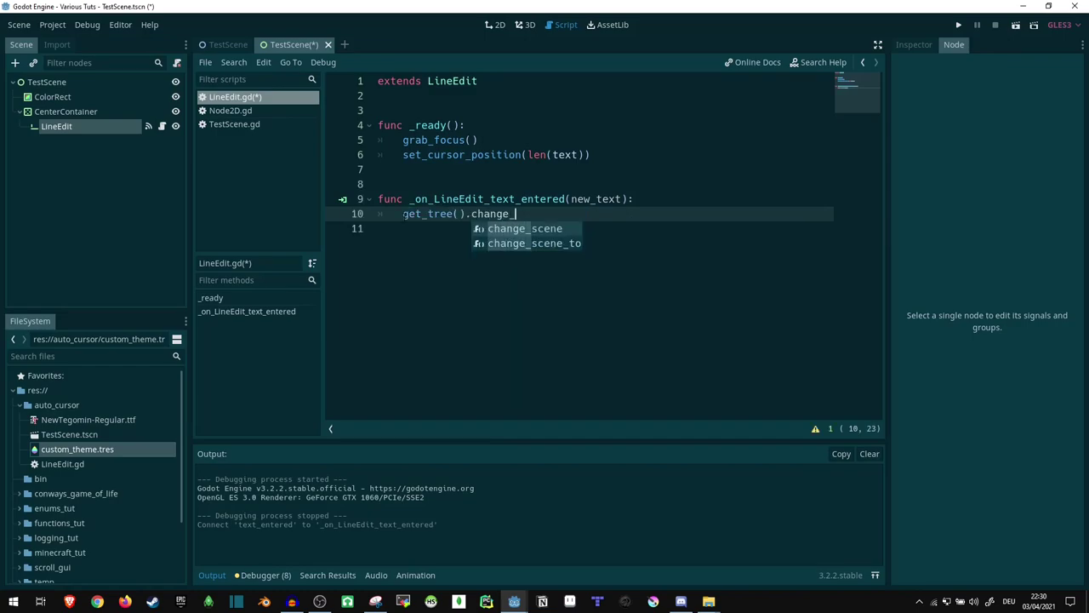
{"action": "key", "text": "Return"}
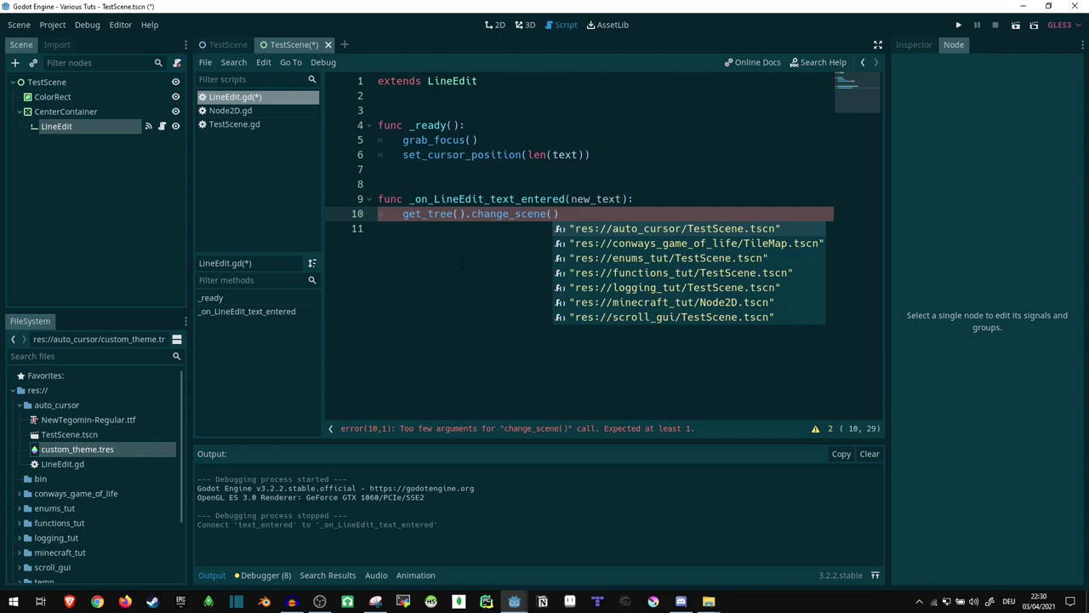
{"action": "type", "text": "\"res:"}
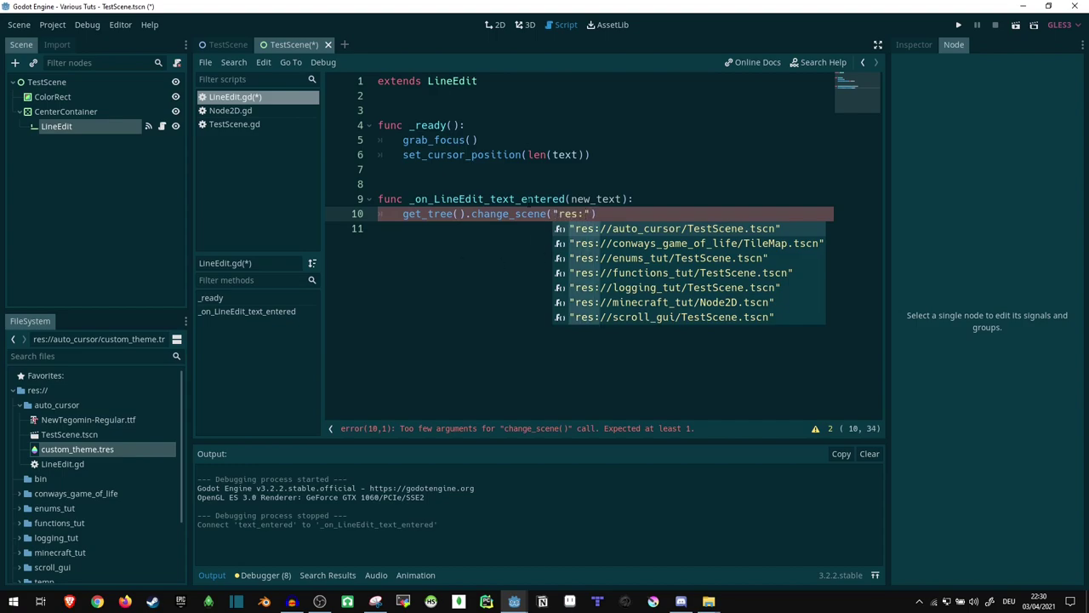
{"action": "key", "text": "Return"}
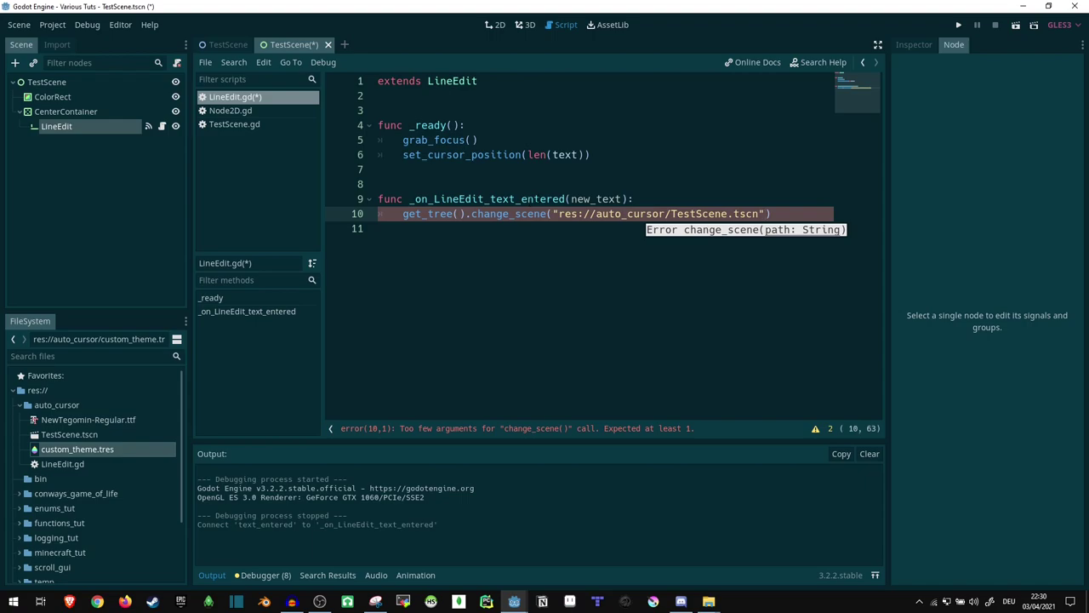
Play the scene, type 'asdfasdfsadf' and submit it to see the field reset to Anonymous.
{"action": "left_click", "coordinate": [1013, 25]}
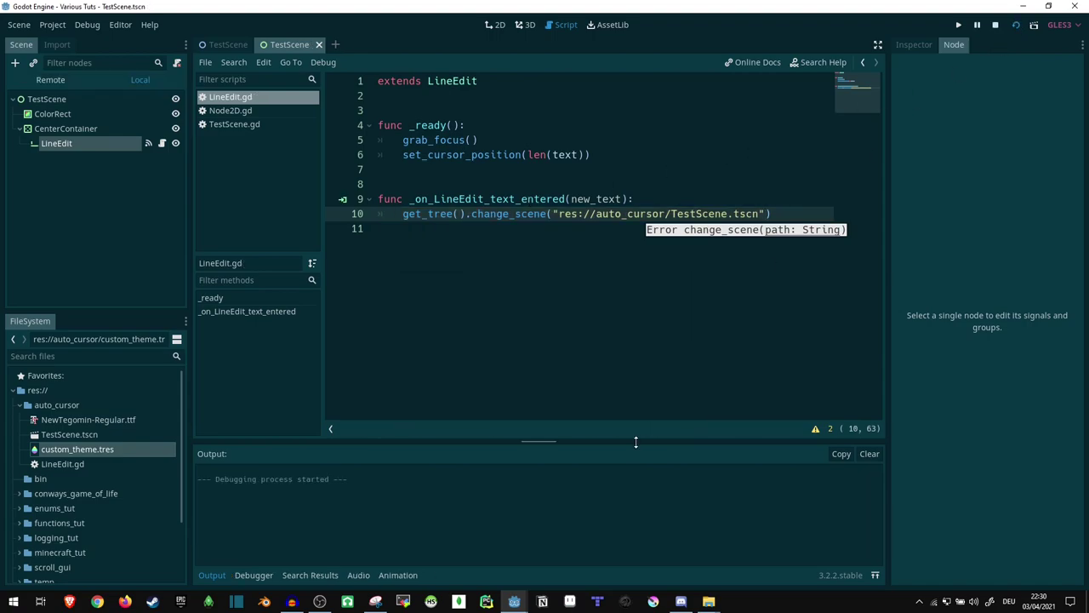
{"action": "type", "text": "asdfasdfsadf"}
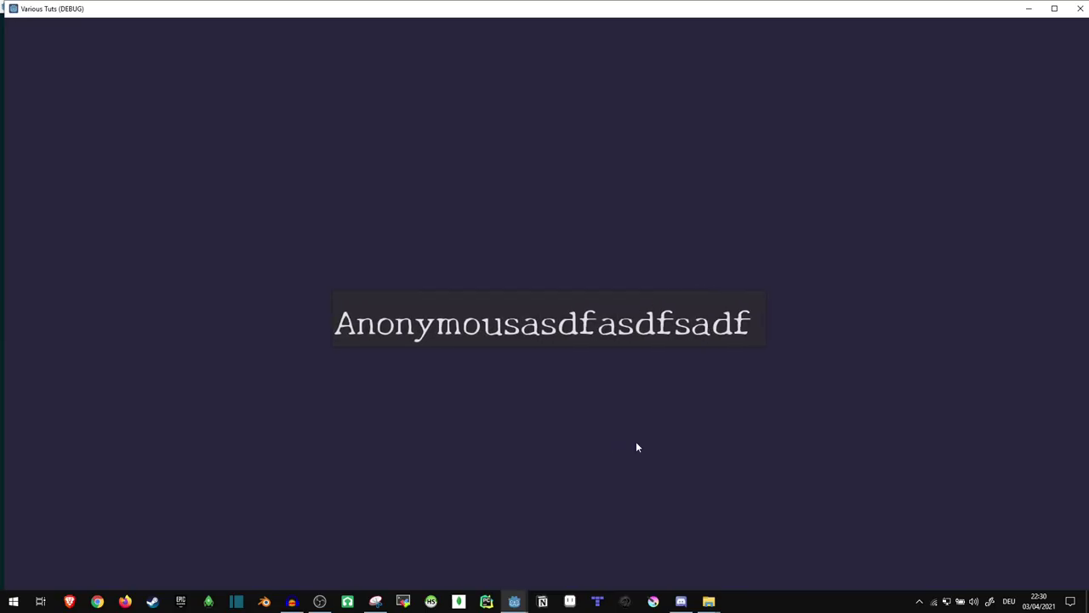
{"action": "key", "text": "ctrl+z"}
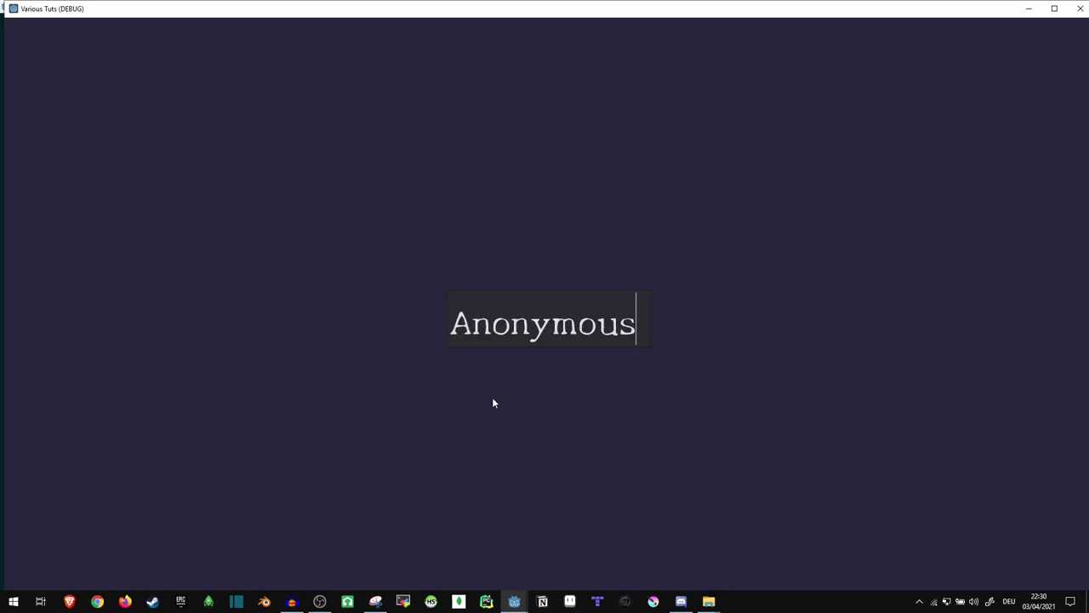
Close the game and place the caret at the end of line 10 in LineEdit.gd.
{"action": "left_click", "coordinate": [1079, 8]}
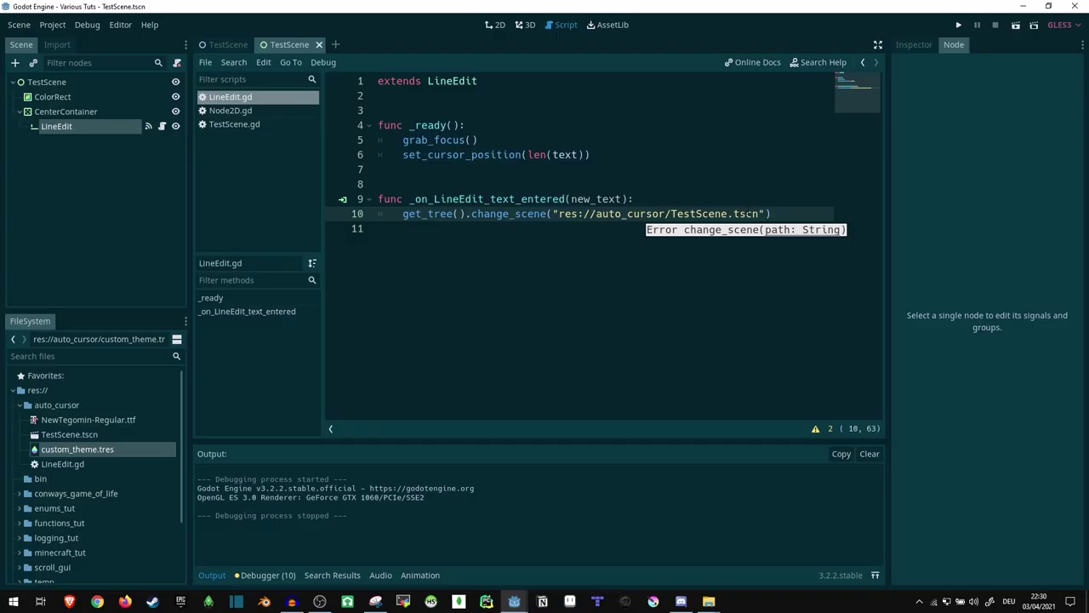
{"action": "left_click", "coordinate": [484, 213]}
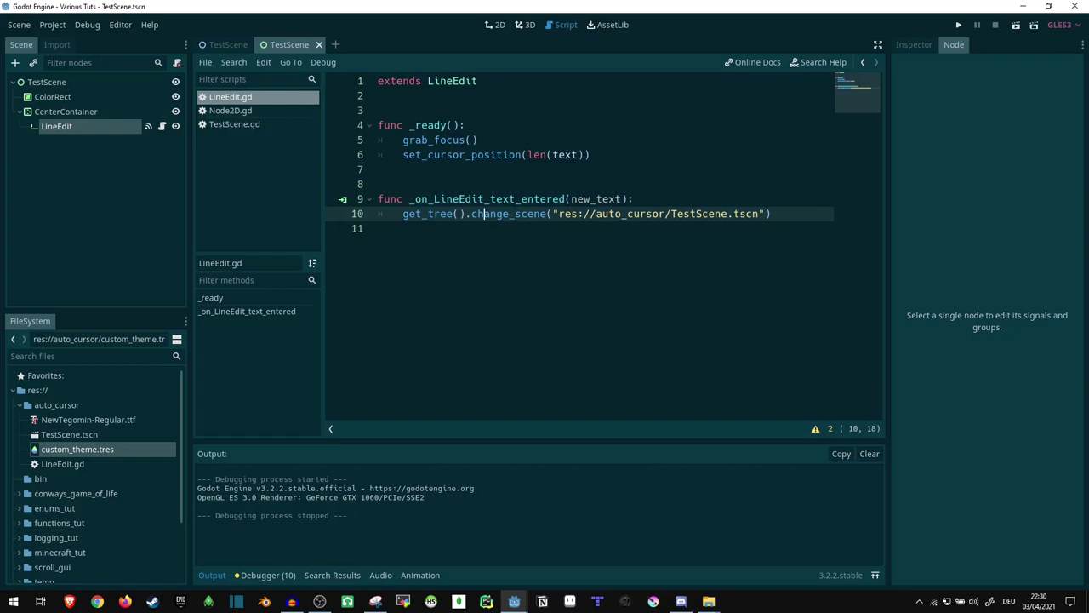
{"action": "left_click", "coordinate": [788, 209]}
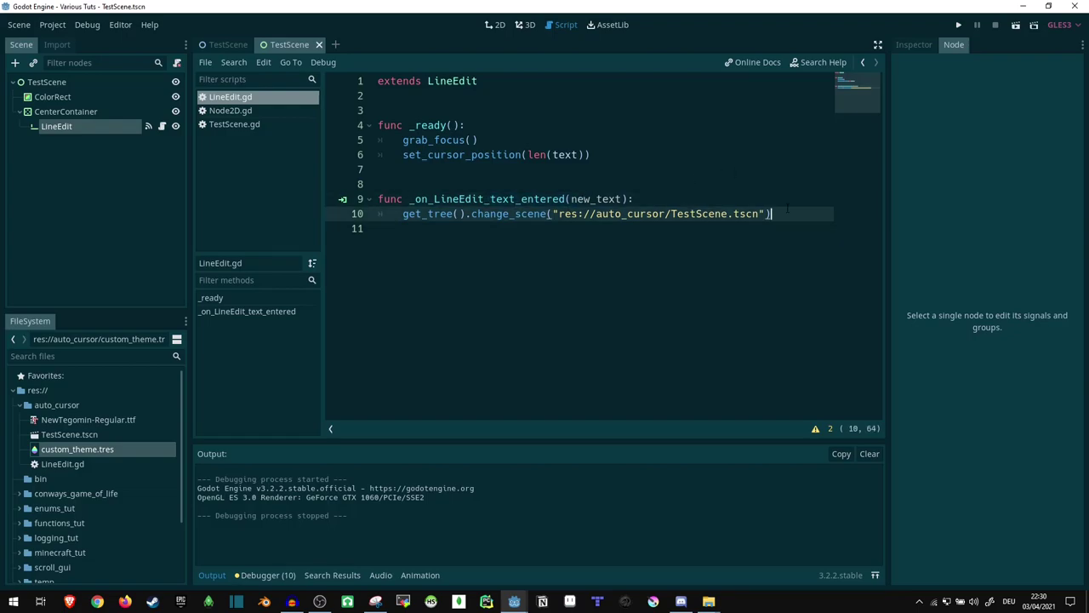